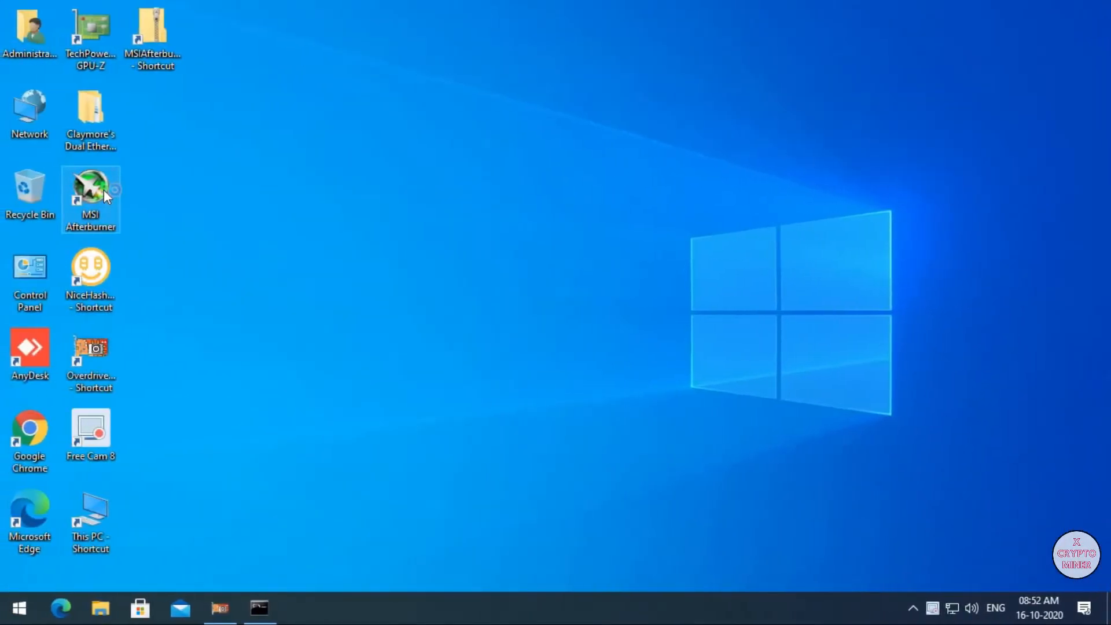
- Open MSI Afterburner to examine the core voltage, power limit and clock sliders, and put its window away
{"action": "double_click", "coordinate": [103, 189]}
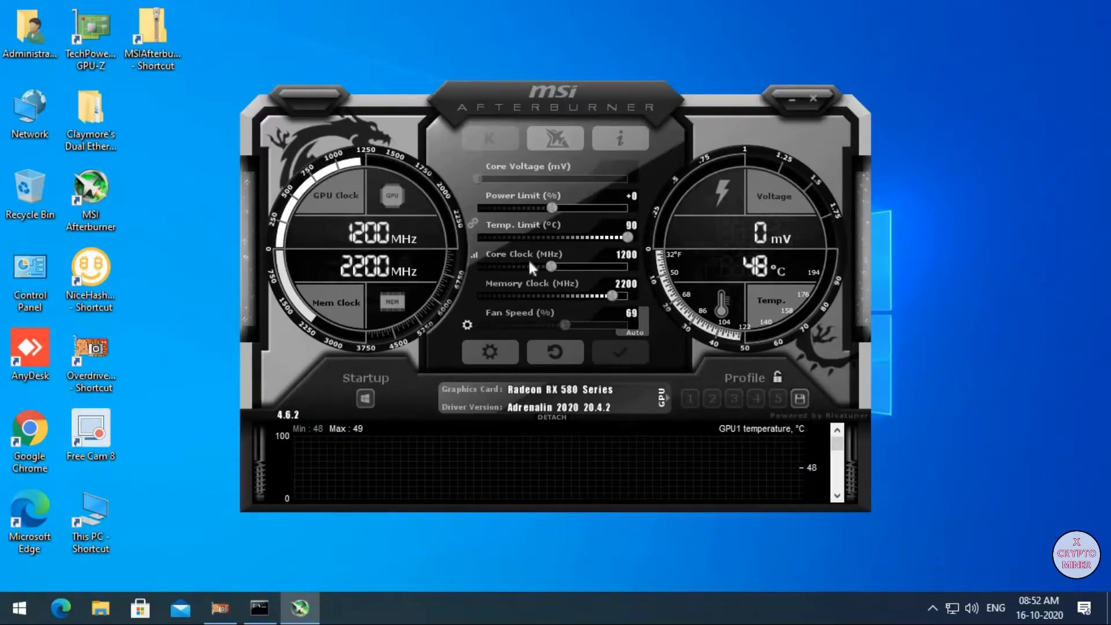
{"action": "left_click", "coordinate": [790, 99]}
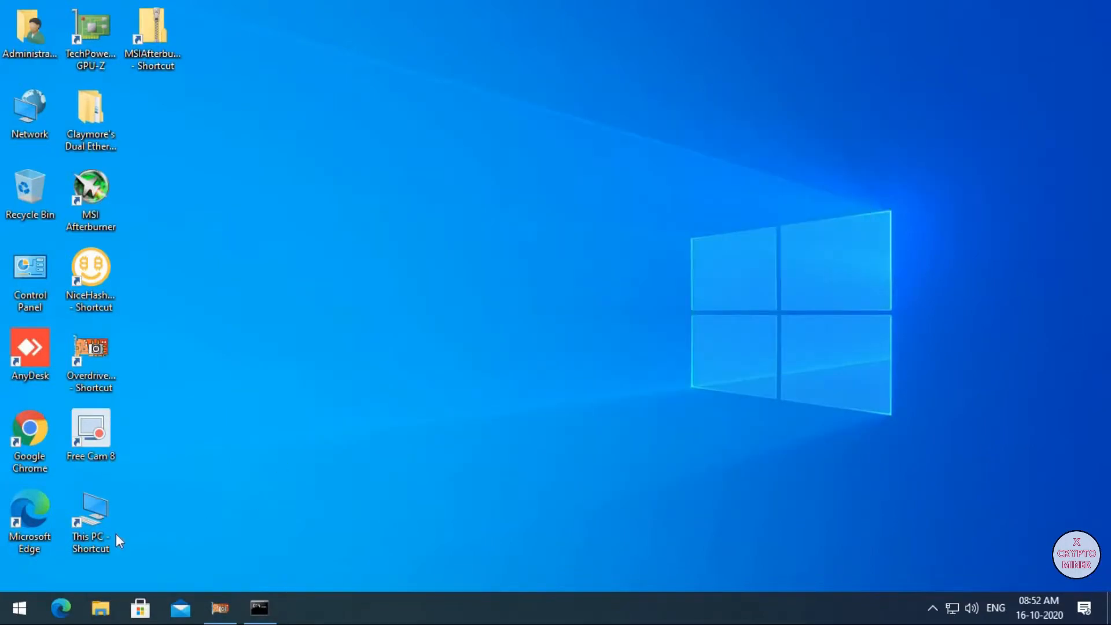
- Open the bookmarked Steemit guide on unlocking core voltage in Chrome and read its Step A instructions
{"action": "double_click", "coordinate": [38, 421]}
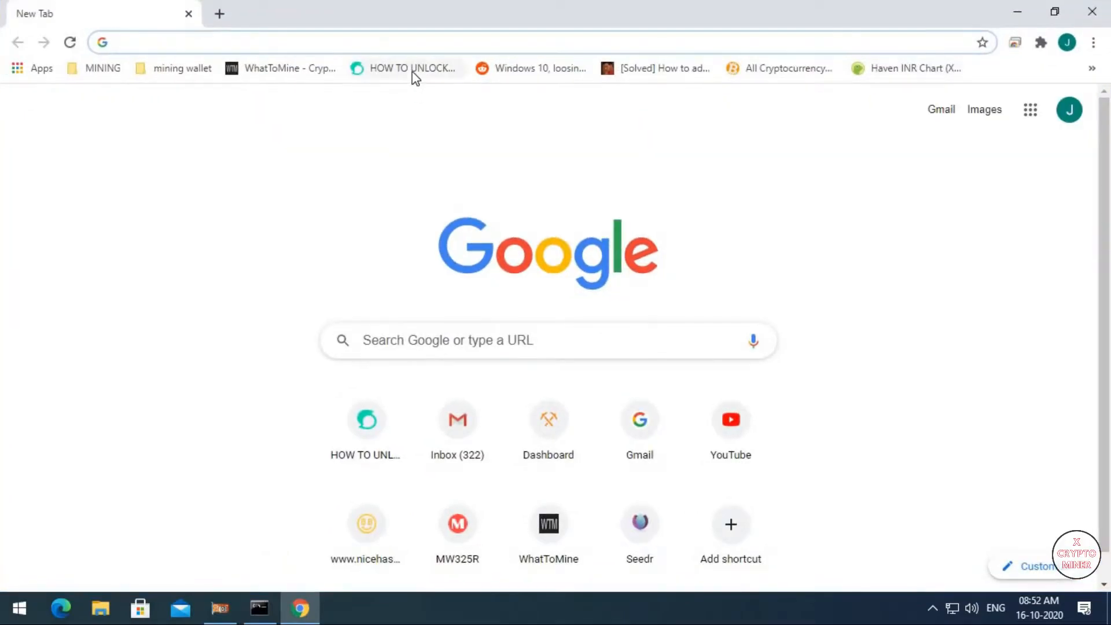
{"action": "left_click", "coordinate": [412, 68]}
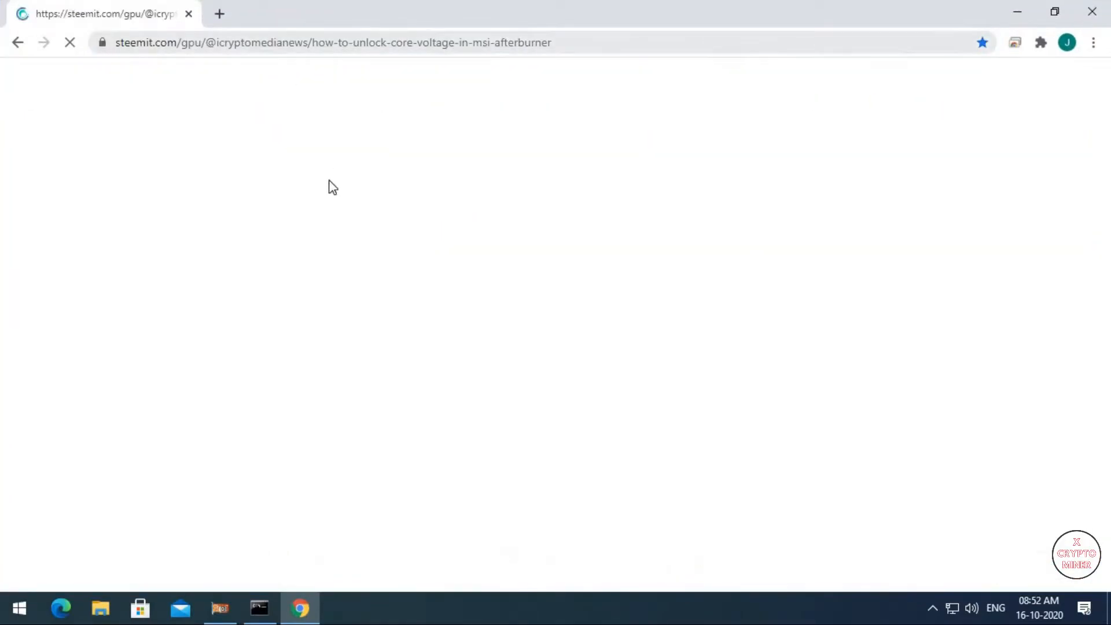
{"action": "scroll", "coordinate": [475, 382], "scroll_direction": "down", "scroll_amount": 3}
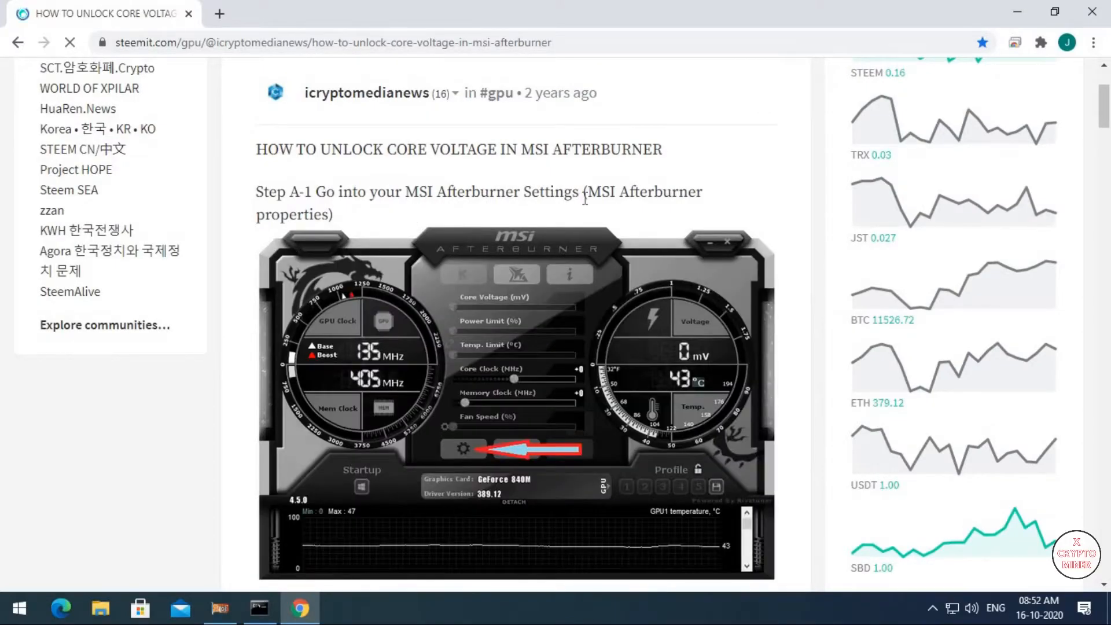
{"action": "scroll", "coordinate": [545, 307], "scroll_direction": "down", "scroll_amount": 10}
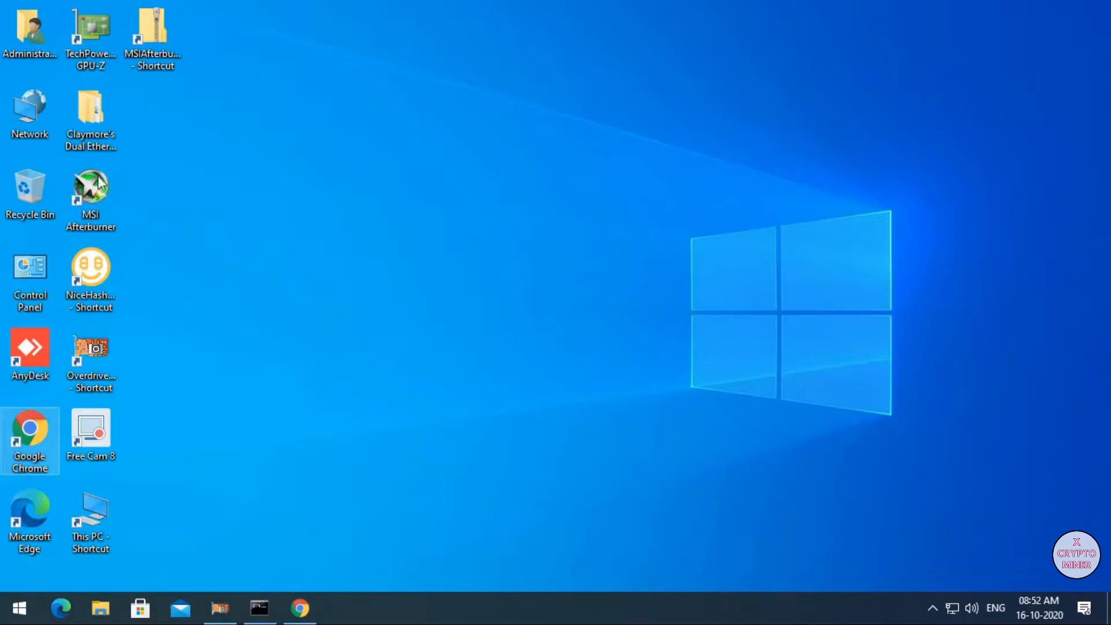
- In MSI Afterburner's general properties, have Unlock voltage control and Unlock voltage monitoring enabled and confirm the settings
{"action": "double_click", "coordinate": [91, 188]}
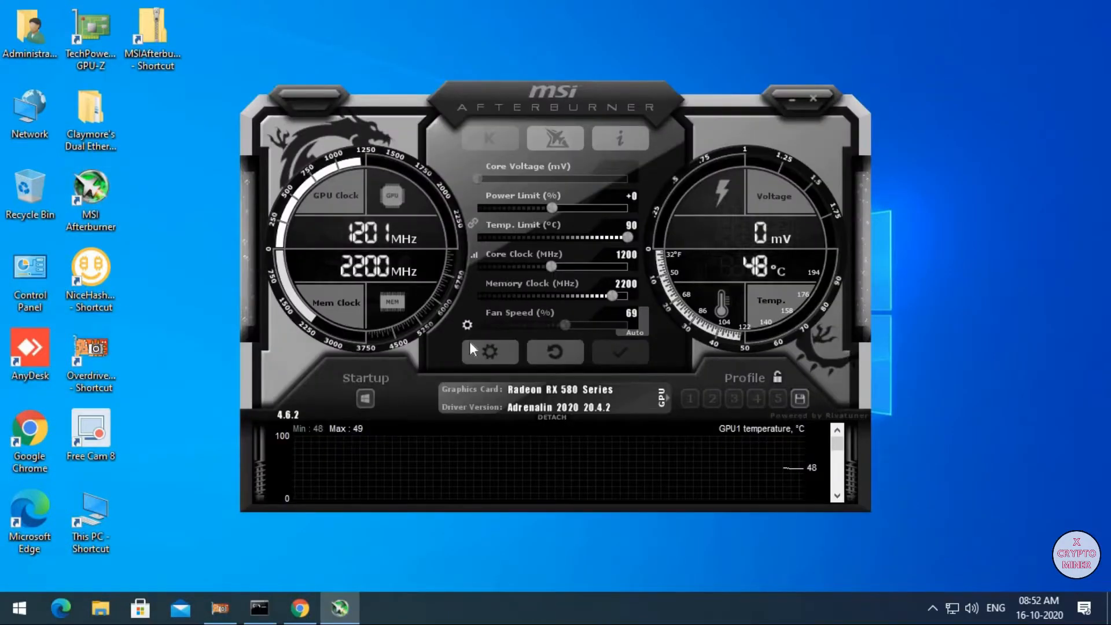
{"action": "left_click", "coordinate": [474, 347]}
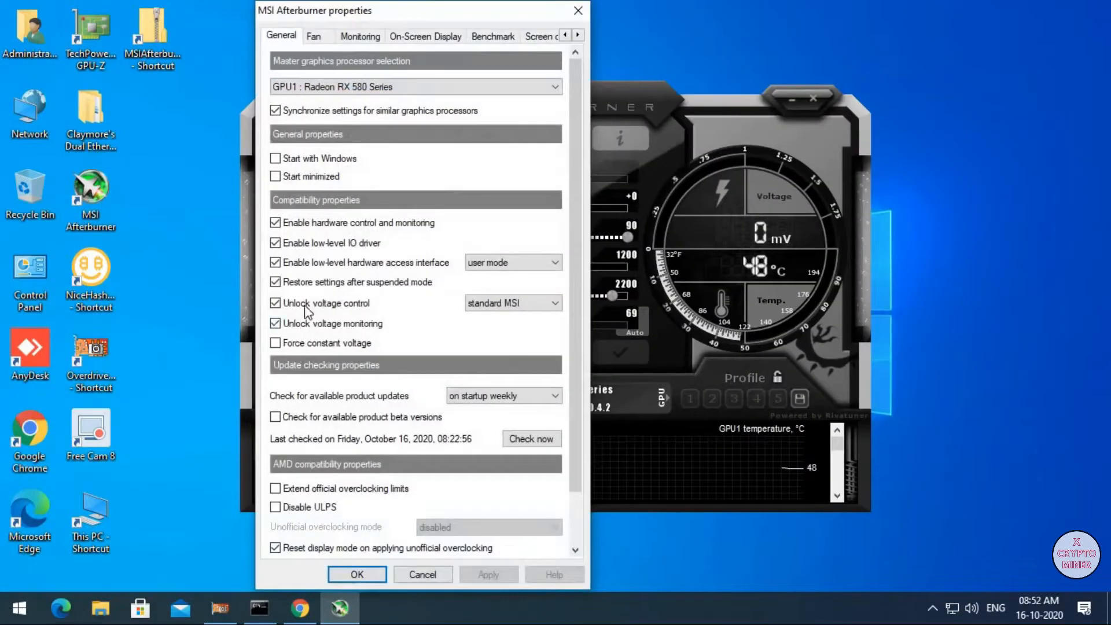
{"action": "left_click", "coordinate": [307, 323]}
{"action": "left_click", "coordinate": [275, 302]}
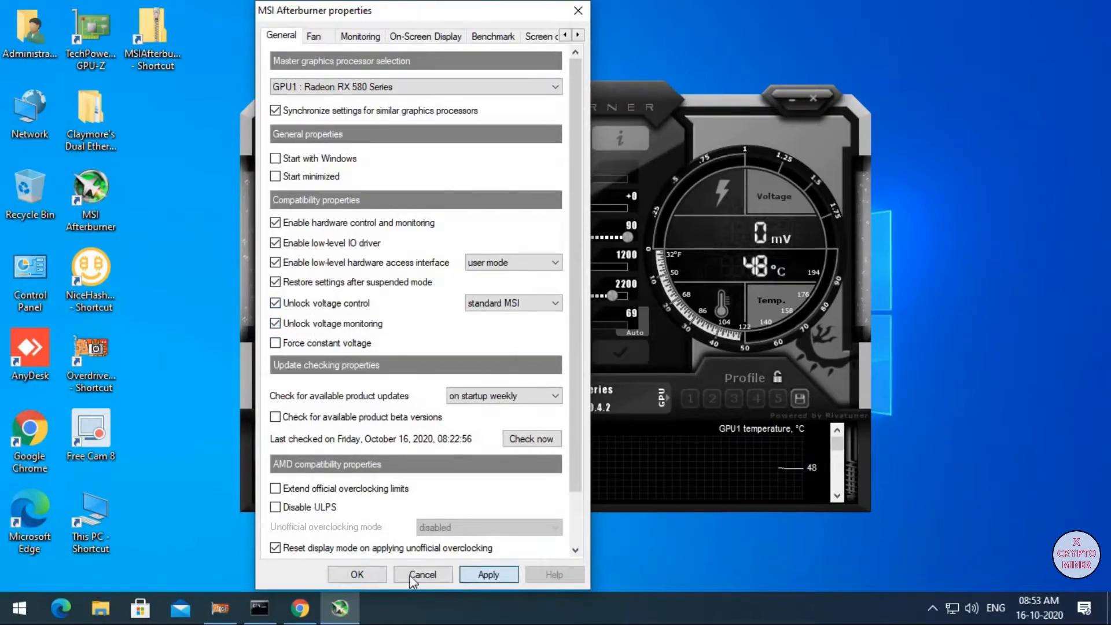
{"action": "left_click", "coordinate": [379, 571]}
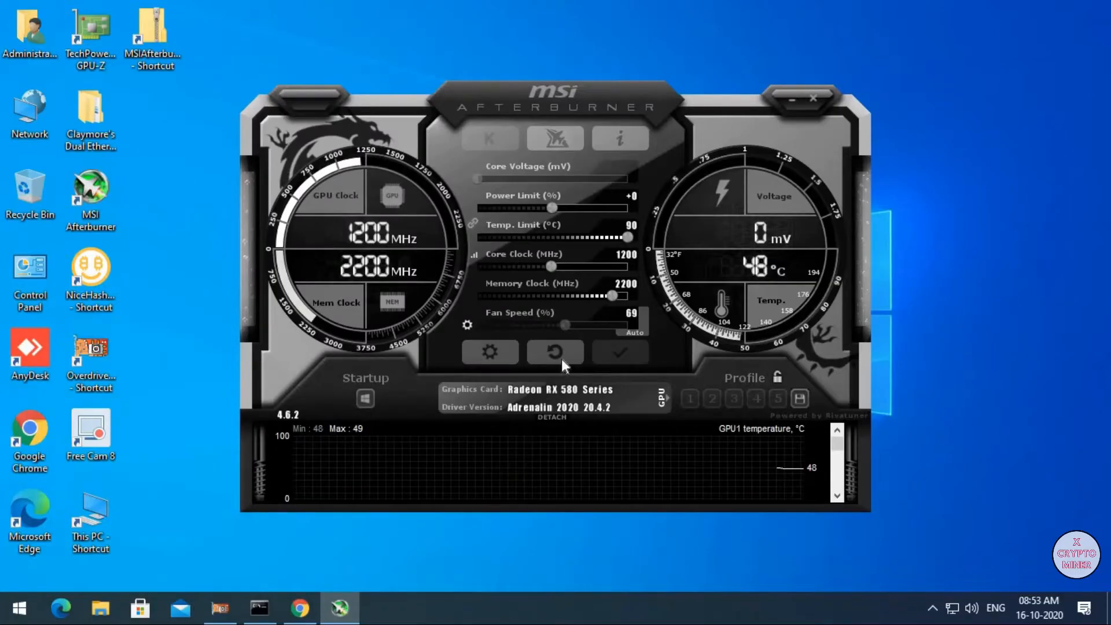
- Return to the Steemit guide in Chrome and read on through Step A-3 to Step B-1
{"action": "key", "text": "alt+Tab"}
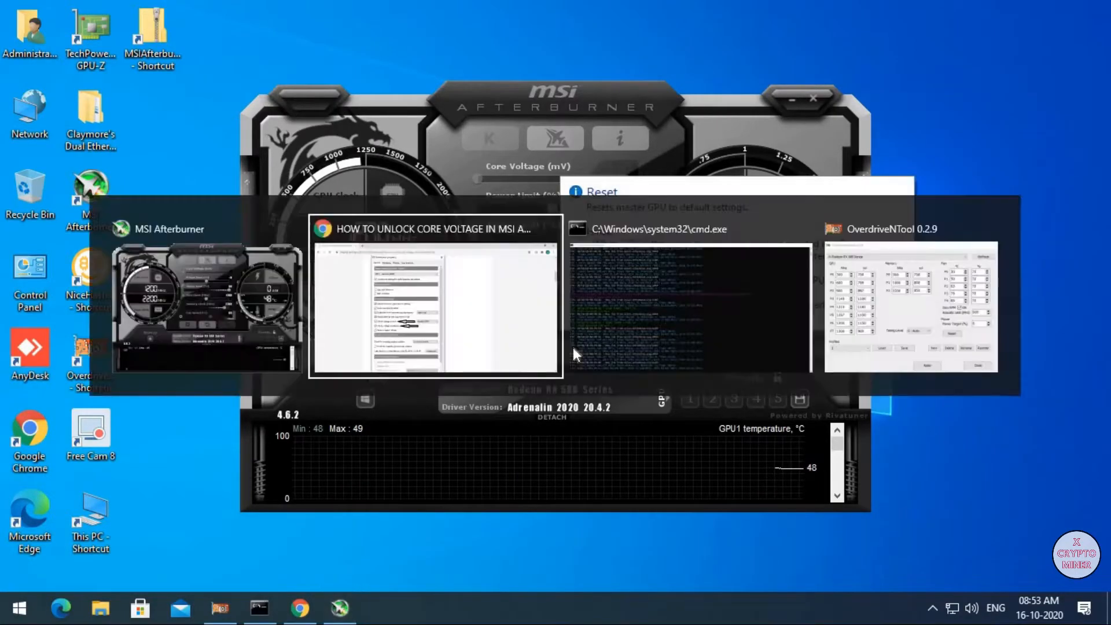
{"action": "scroll", "coordinate": [417, 328], "scroll_direction": "down", "scroll_amount": 15}
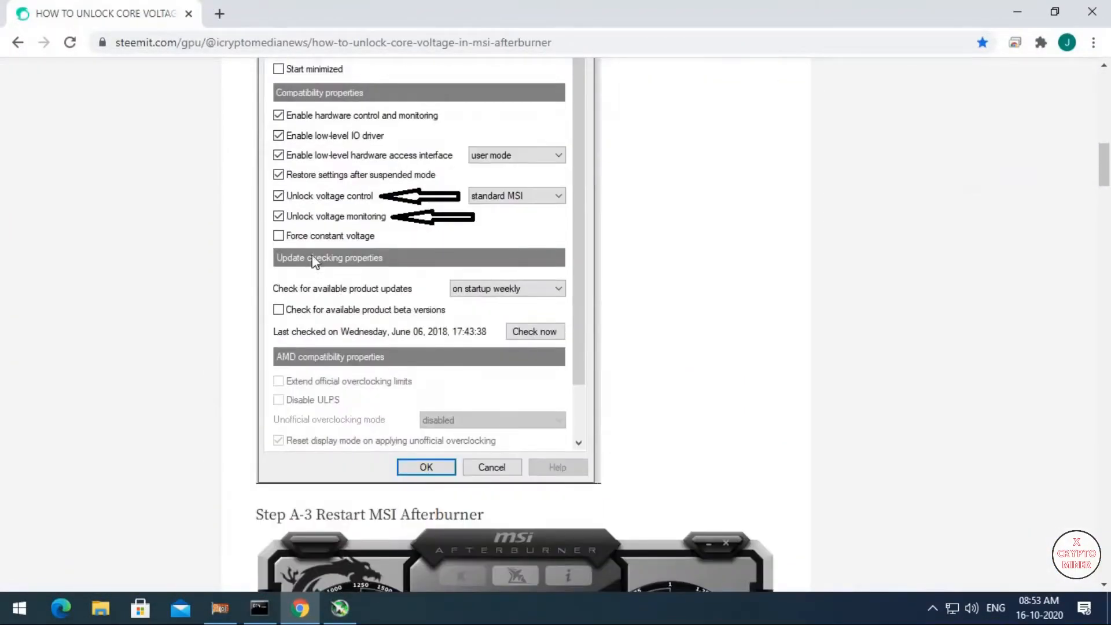
{"action": "scroll", "coordinate": [393, 306], "scroll_direction": "down", "scroll_amount": 8}
{"action": "scroll", "coordinate": [501, 293], "scroll_direction": "down", "scroll_amount": 5}
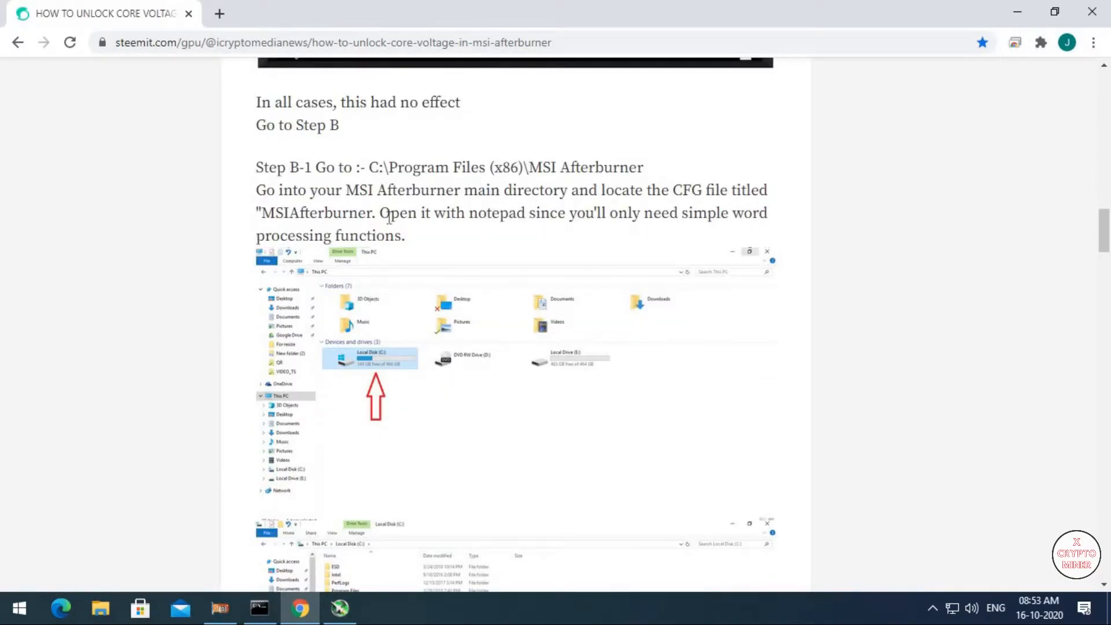
- Bring MSI Afterburner back up to check its voltage and power limit sliders, and minimize it
{"action": "key", "text": "super+d"}
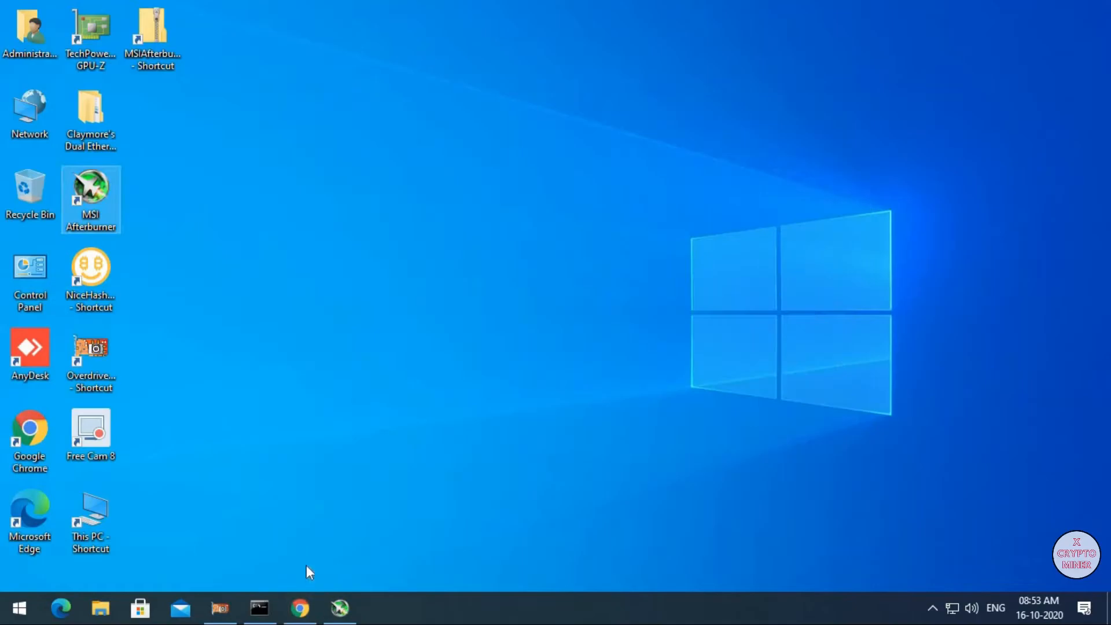
{"action": "left_click", "coordinate": [342, 609]}
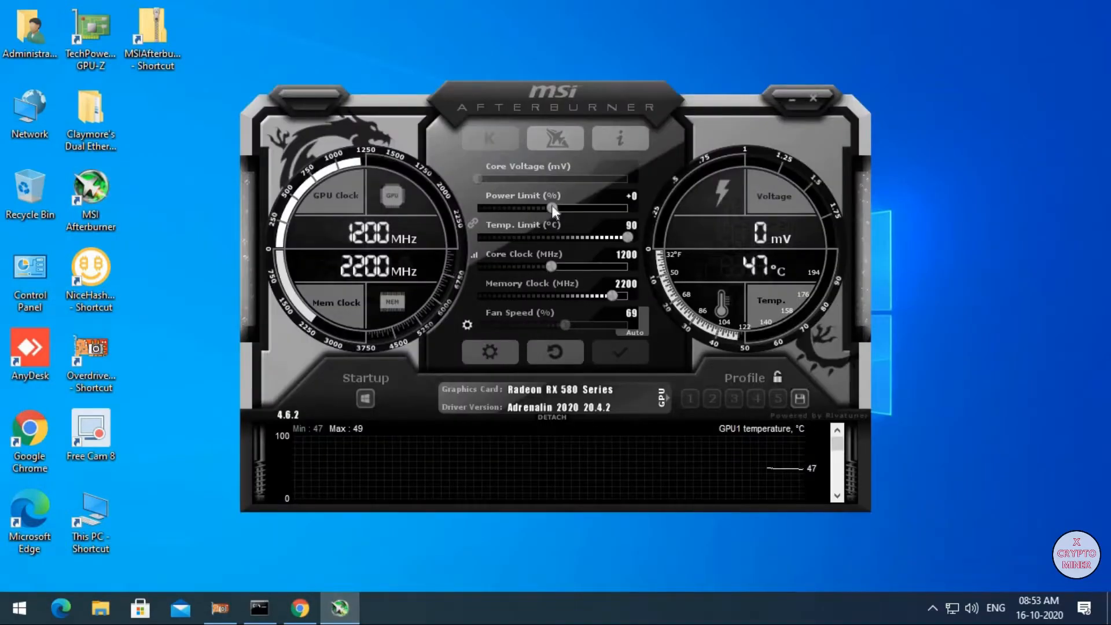
{"action": "left_click", "coordinate": [782, 98]}
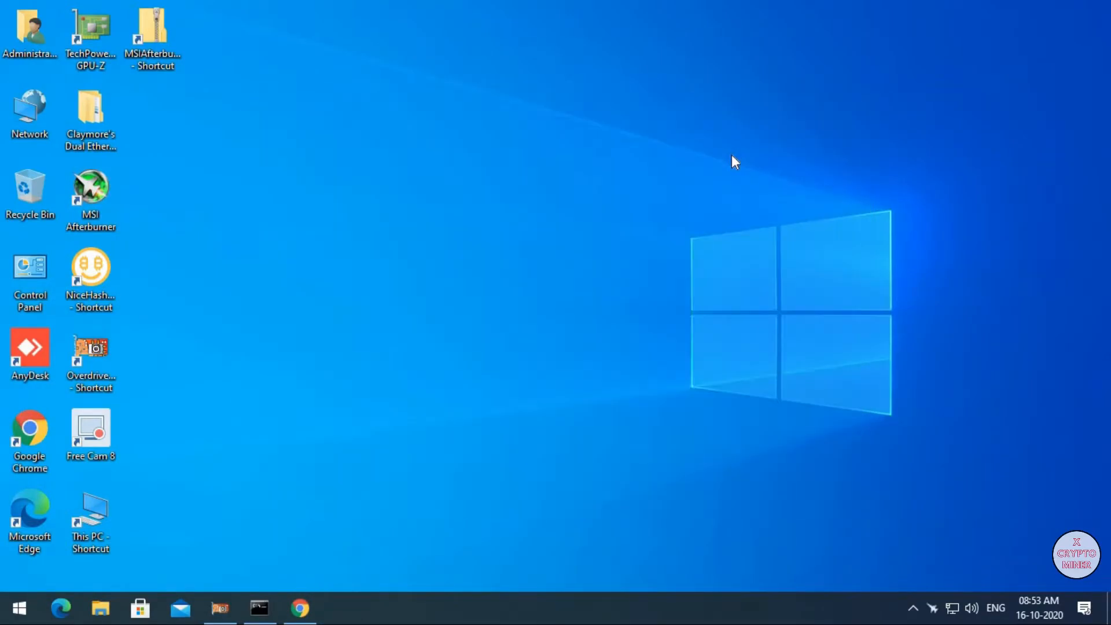
- Open the MSIAfterburner CFG file from C:\Program Files (x86)\MSI Afterburner for editing in Notepad
{"action": "left_click", "coordinate": [557, 229]}
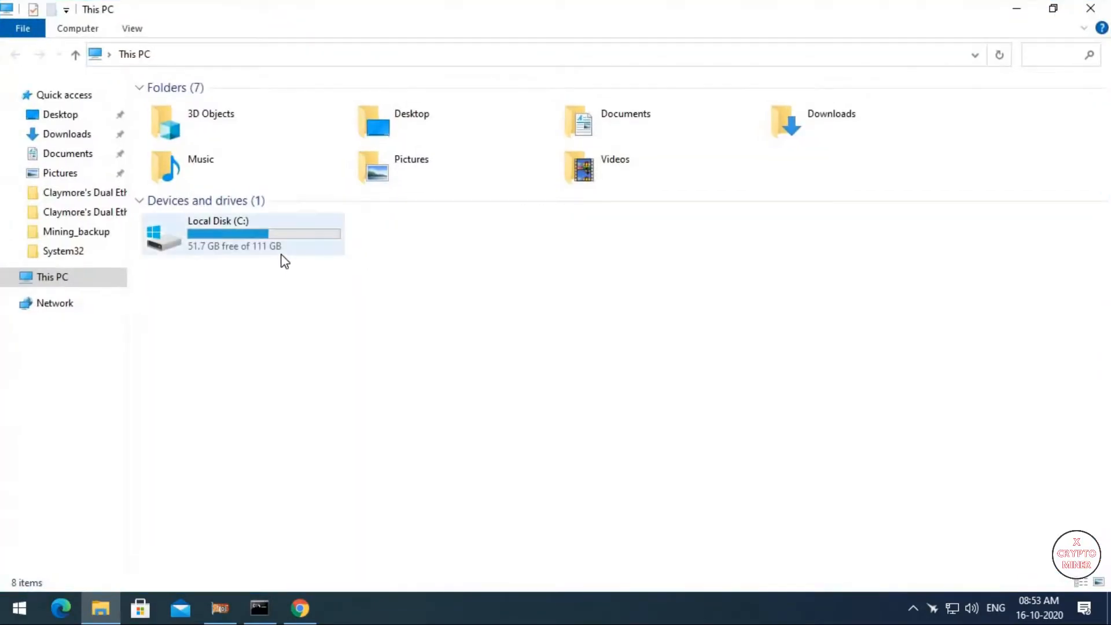
{"action": "double_click", "coordinate": [283, 254]}
{"action": "double_click", "coordinate": [280, 210]}
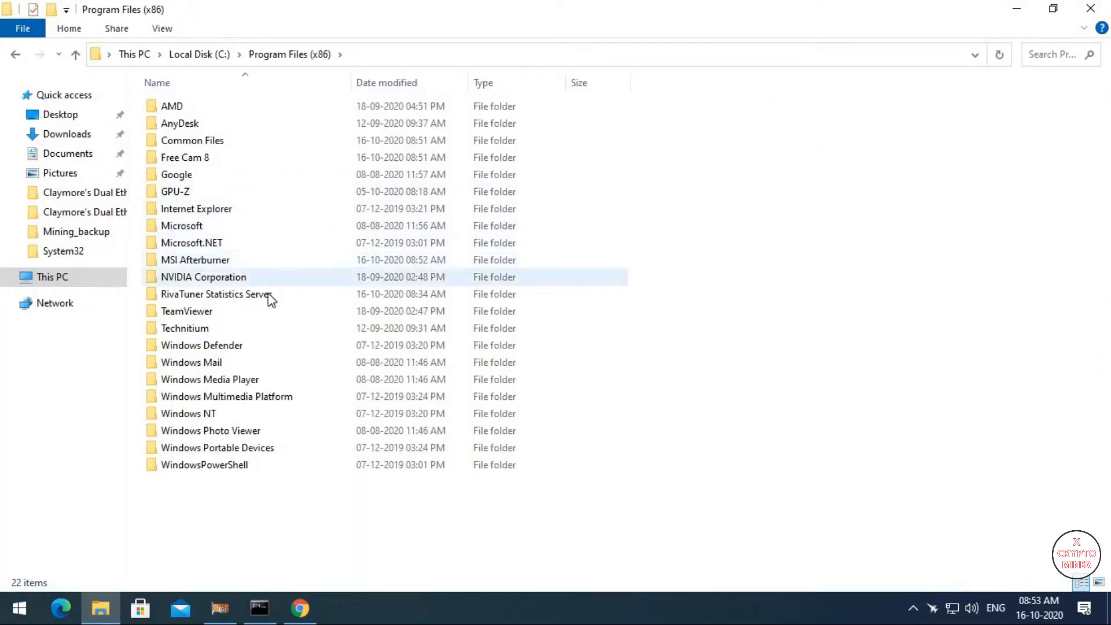
{"action": "double_click", "coordinate": [264, 258]}
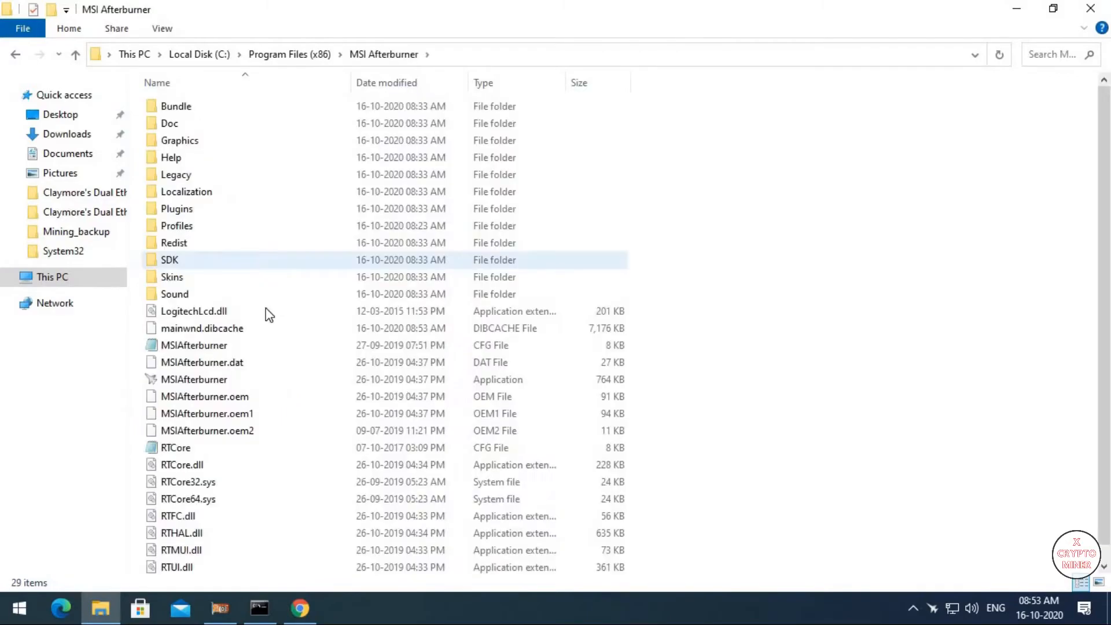
{"action": "right_click", "coordinate": [270, 351]}
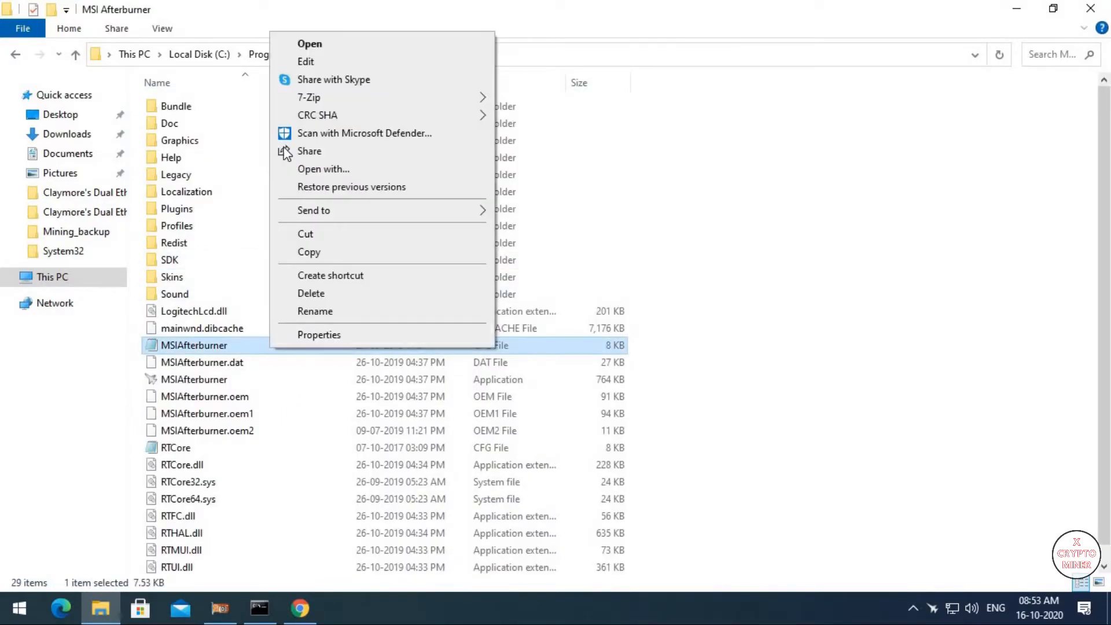
{"action": "left_click", "coordinate": [320, 58]}
{"action": "left_click", "coordinate": [884, 111]}
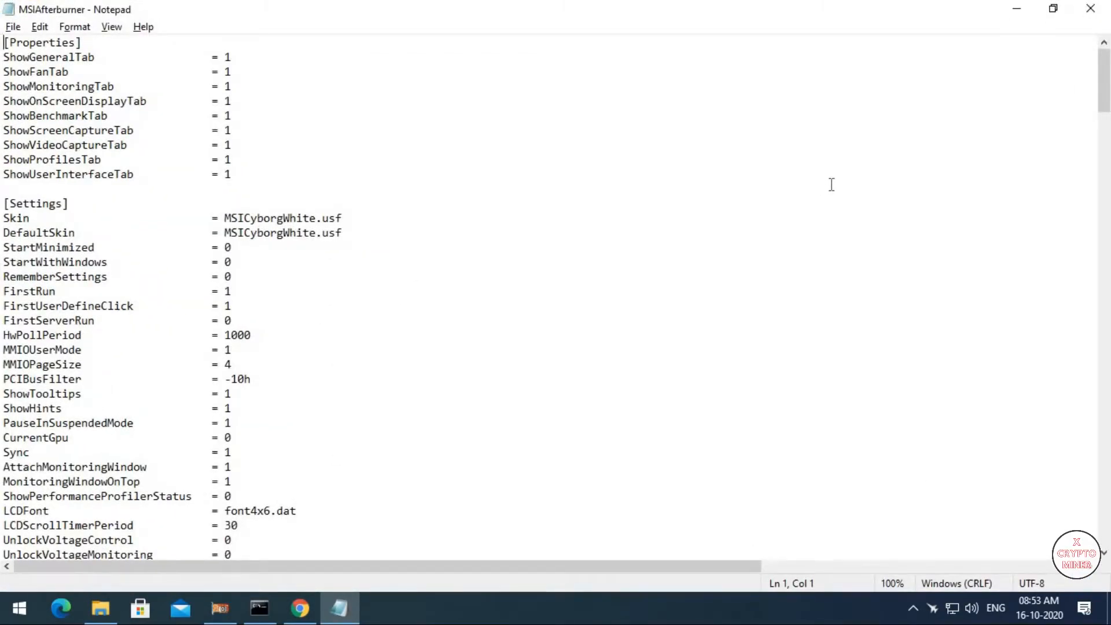
- Switch to the guide in Chrome and read Step B-2 for the configuration fields and the values they need
{"action": "key", "text": "alt+Tab"}
{"action": "key", "text": "alt+Tab"}
{"action": "key", "text": "alt+Tab"}
{"action": "key", "text": "alt+Tab"}
{"action": "key", "text": "alt+Tab"}
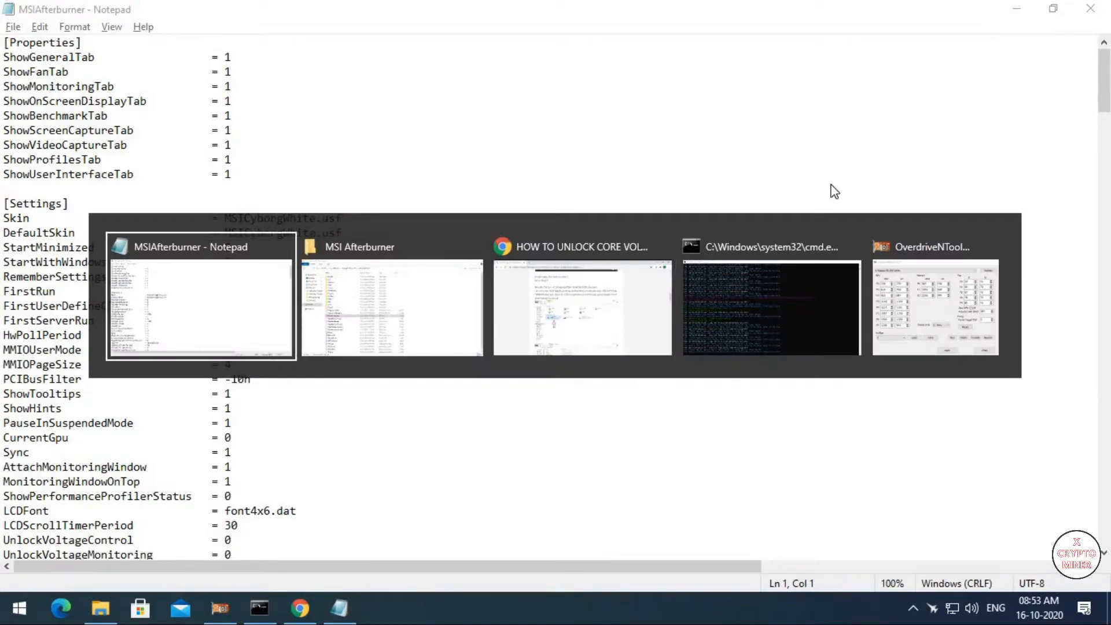
{"action": "key", "text": "alt+Tab"}
{"action": "key", "text": "alt+Tab"}
{"action": "scroll", "coordinate": [483, 370], "scroll_direction": "down", "scroll_amount": 6}
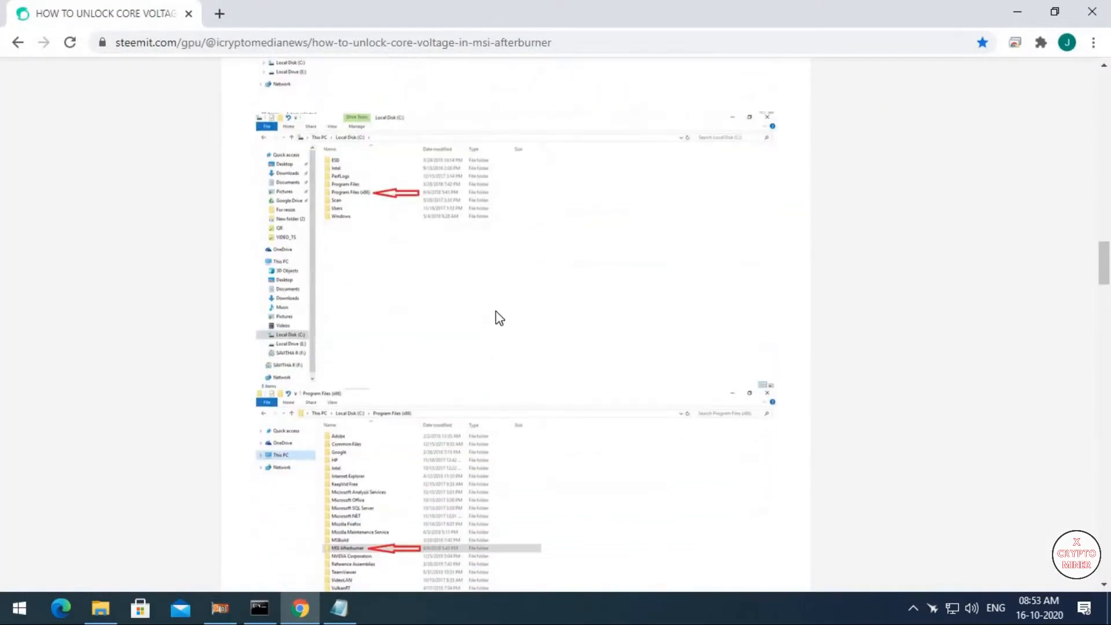
{"action": "scroll", "coordinate": [501, 330], "scroll_direction": "down", "scroll_amount": 10}
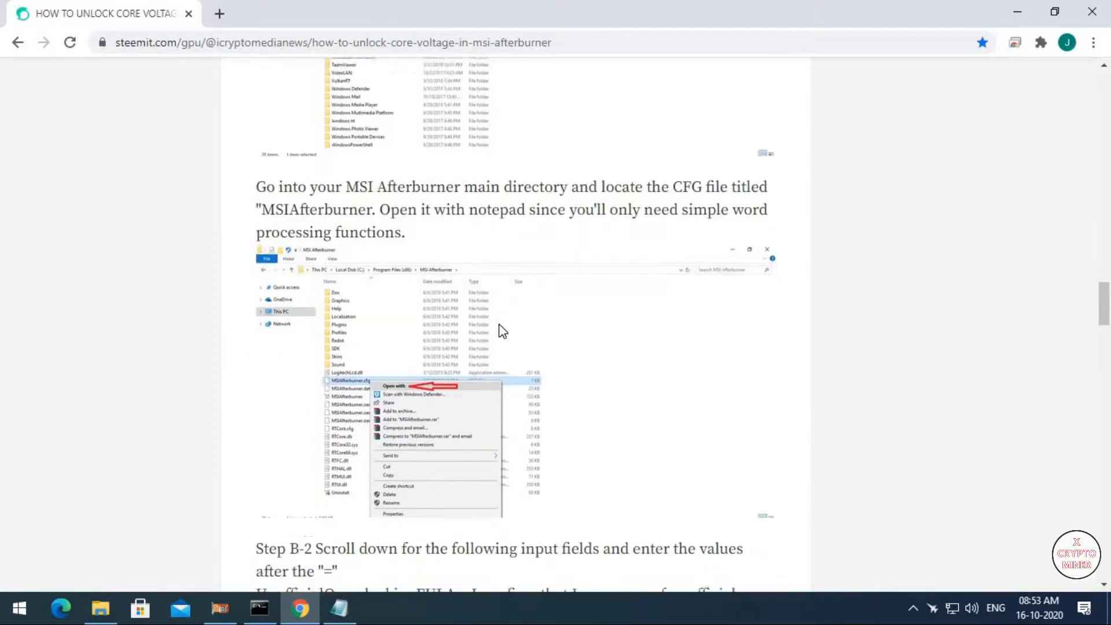
{"action": "scroll", "coordinate": [349, 238], "scroll_direction": "down", "scroll_amount": 5}
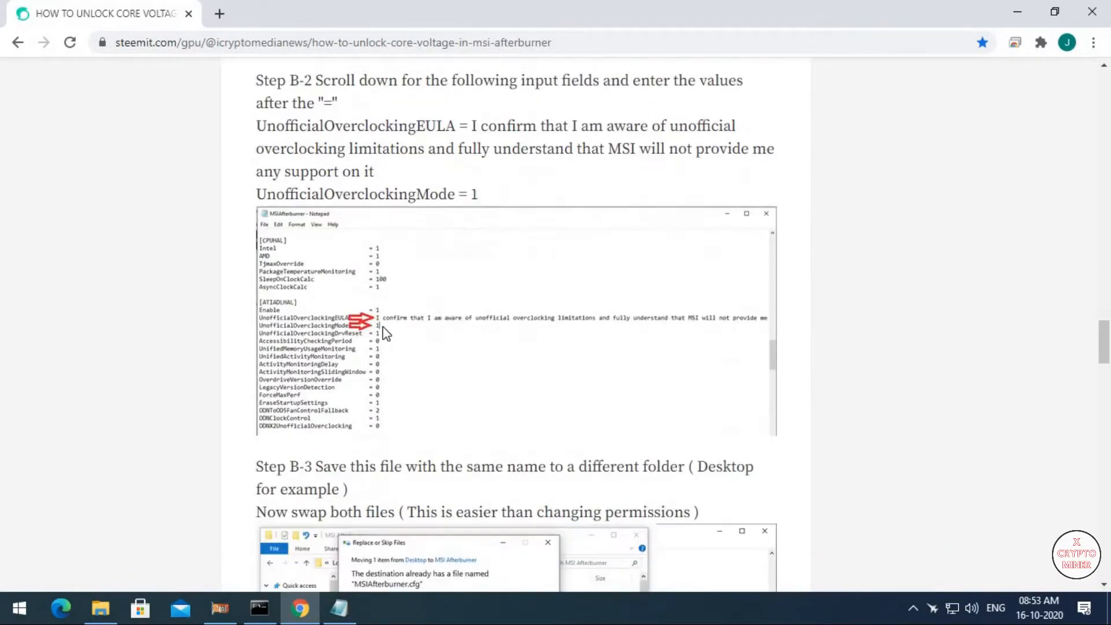
{"action": "scroll", "coordinate": [288, 177], "scroll_direction": "up", "scroll_amount": 1}
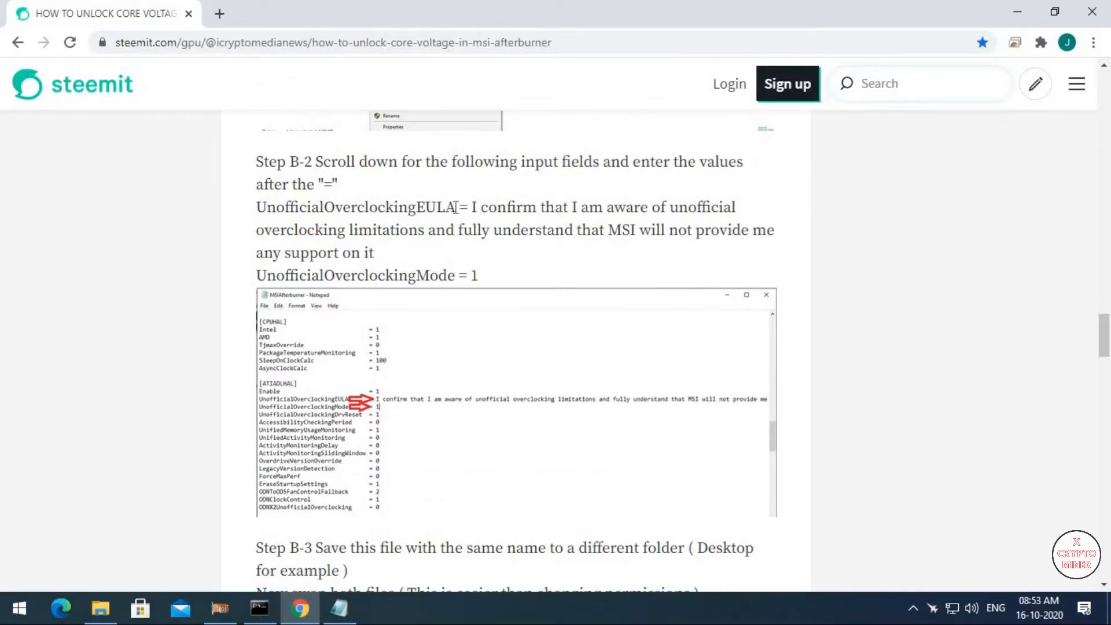
- Copy the name UnofficialOverclockingEULA from the guide and find that entry in the MSIAfterburner file in Notepad
{"action": "left_click_drag", "start_coordinate": [456, 208], "coordinate": [282, 208]}
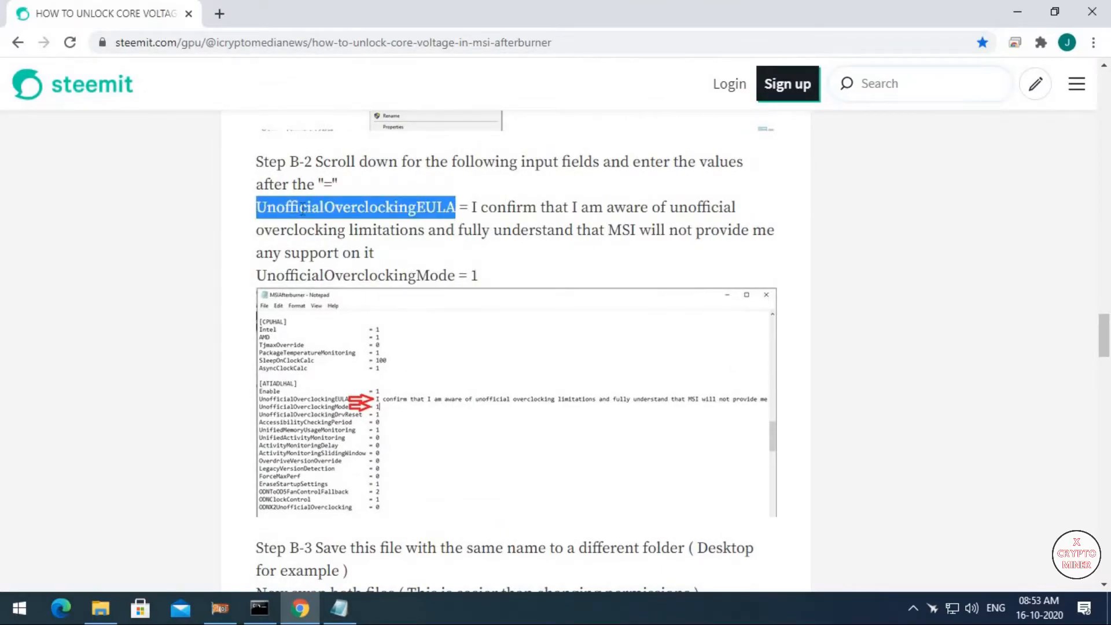
{"action": "right_click", "coordinate": [302, 208]}
{"action": "left_click", "coordinate": [337, 219]}
{"action": "key", "text": "alt+Tab"}
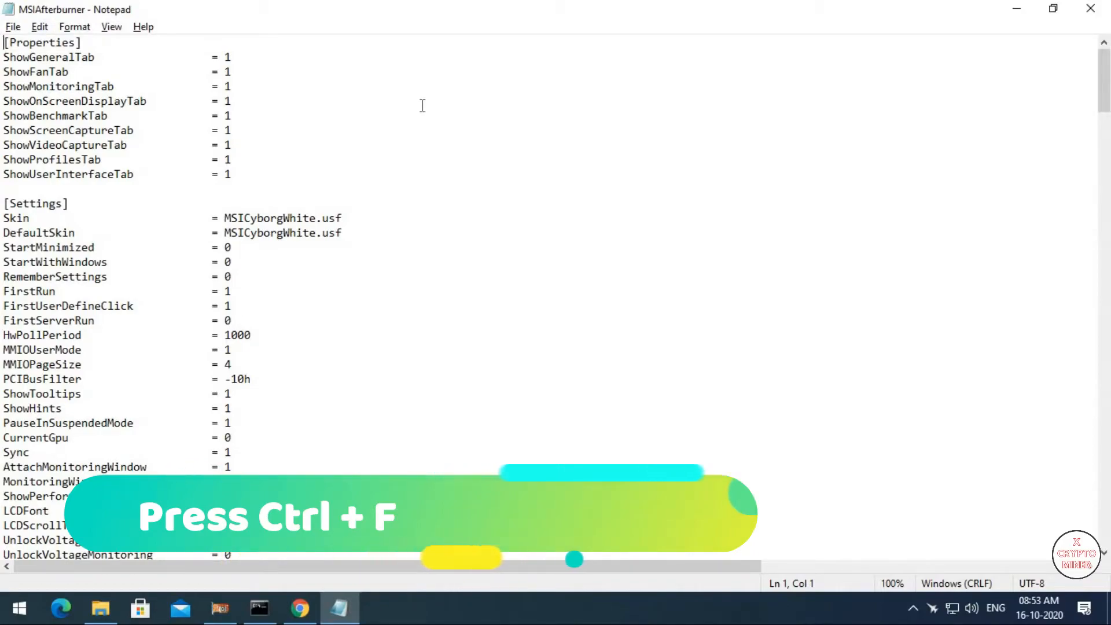
{"action": "key", "text": "ctrl+f"}
{"action": "left_click", "coordinate": [304, 173]}
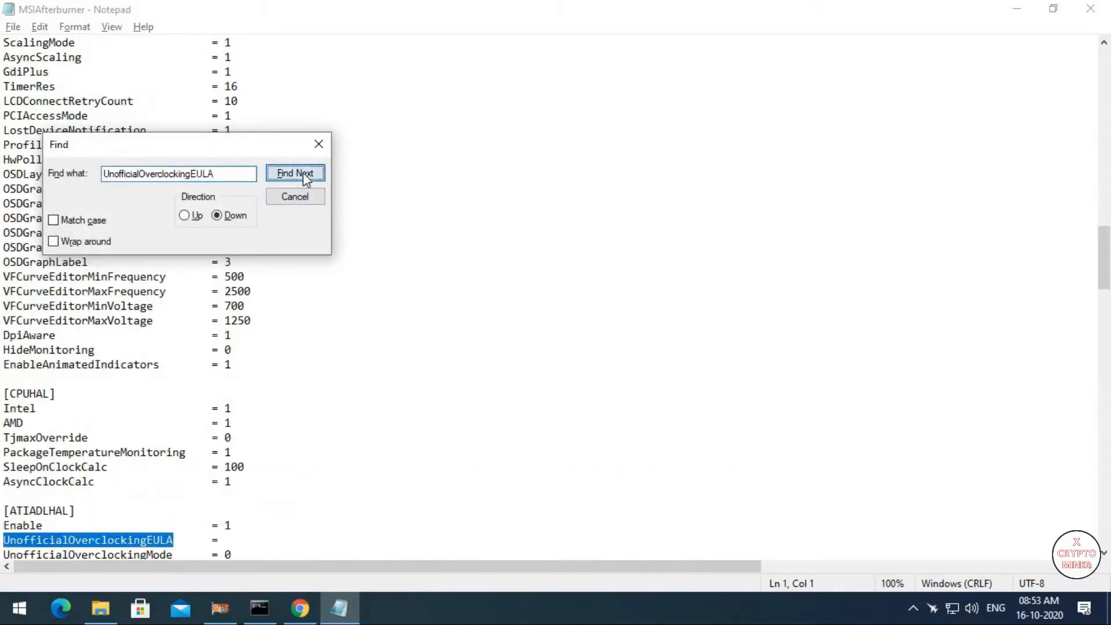
{"action": "left_click", "coordinate": [318, 146]}
{"action": "scroll", "coordinate": [236, 502], "scroll_direction": "down", "scroll_amount": 1}
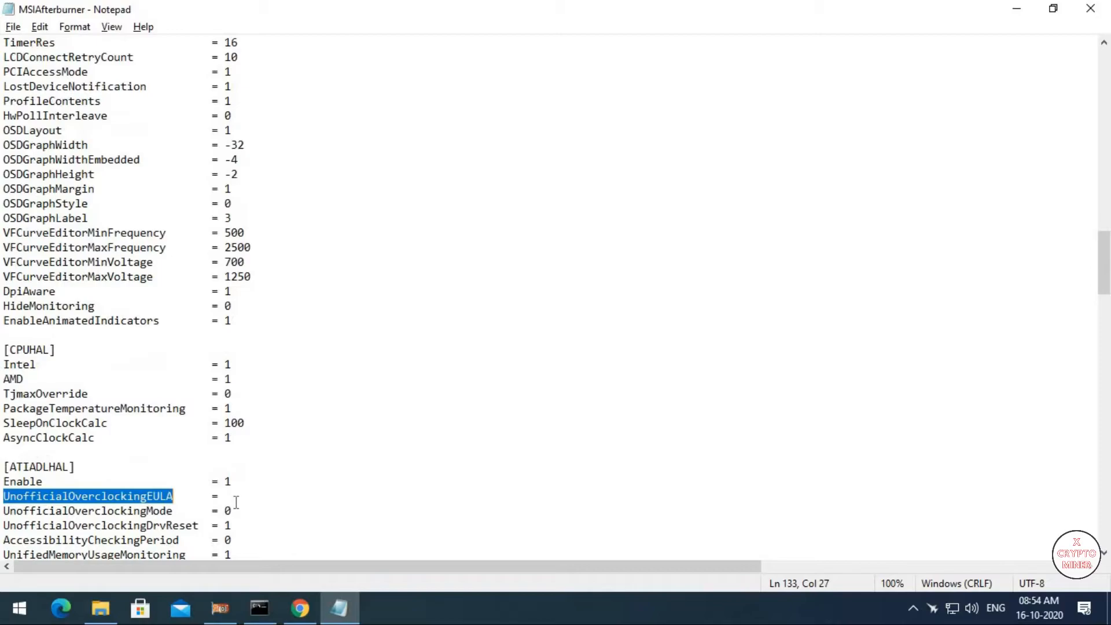
- Copy the confirmation sentence given for UnofficialOverclockingEULA in Step B-2 of the guide in Chrome
{"action": "left_click", "coordinate": [230, 498]}
{"action": "type", "text": "v"}
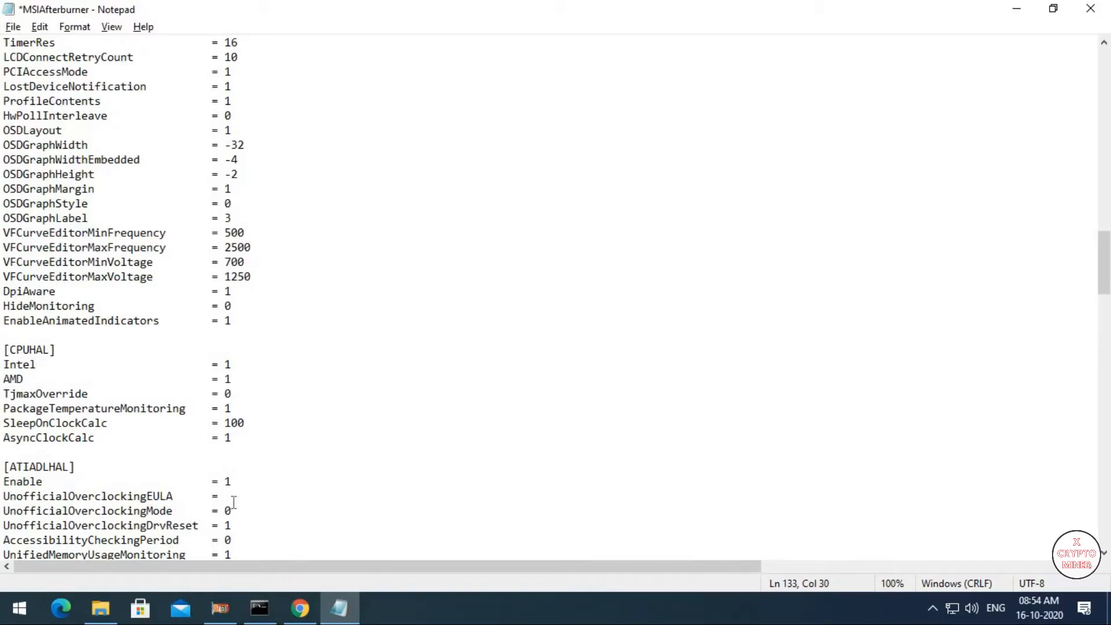
{"action": "key", "text": "alt+Tab"}
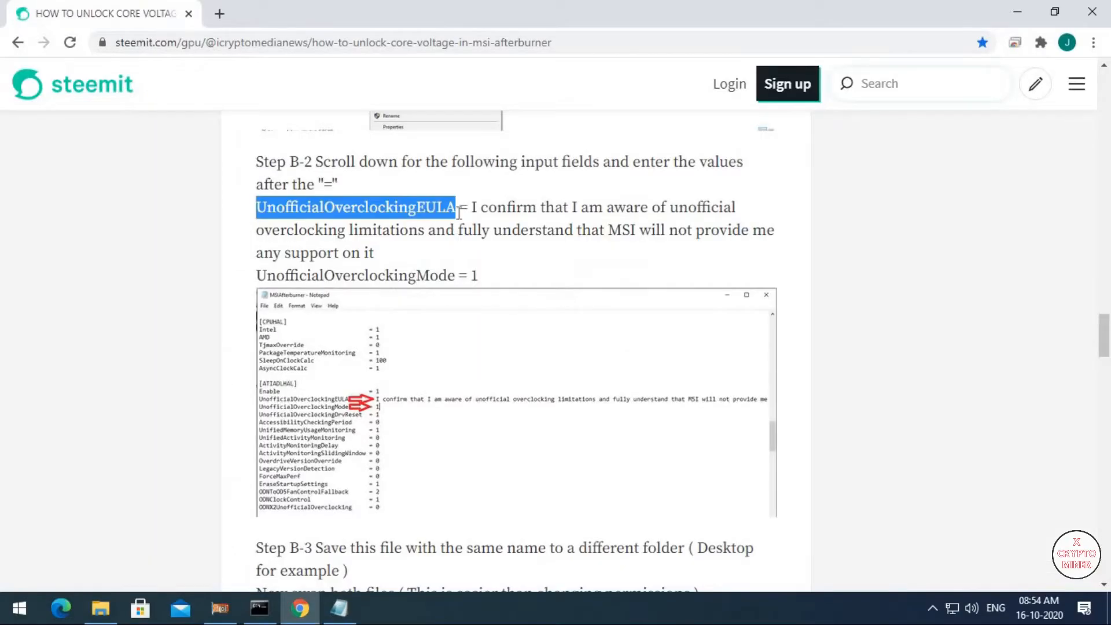
{"action": "left_click_drag", "start_coordinate": [471, 207], "coordinate": [453, 255]}
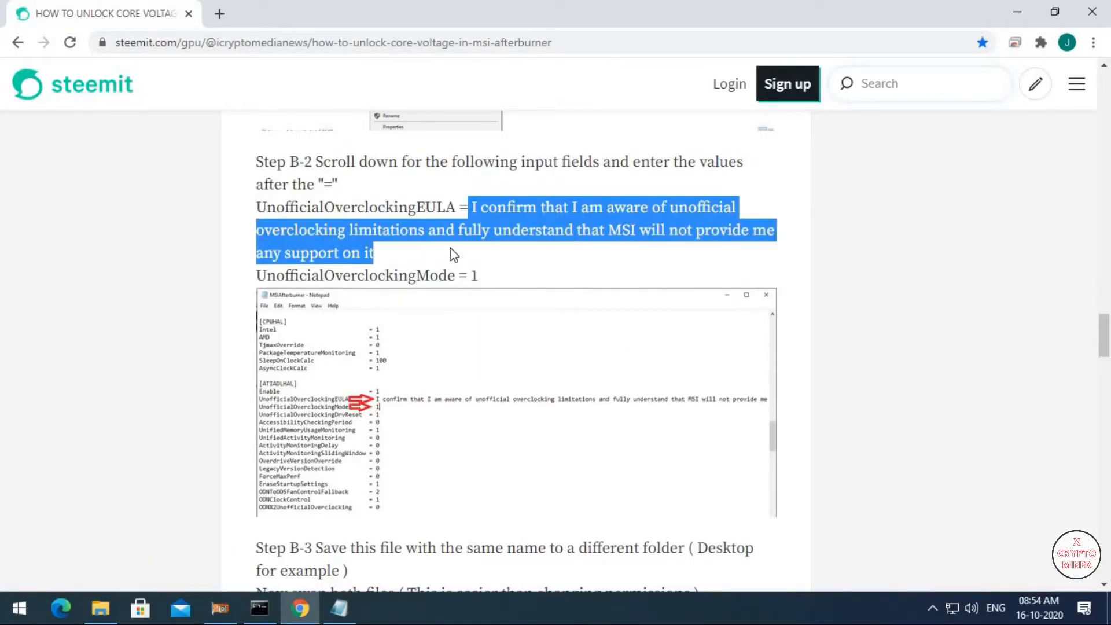
{"action": "right_click", "coordinate": [513, 225]}
{"action": "left_click", "coordinate": [538, 233]}
- Paste the confirmation sentence as the UnofficialOverclockingEULA value in the MSIAfterburner file in Notepad, with a single space after the equals sign
{"action": "key", "text": "alt+Tab"}
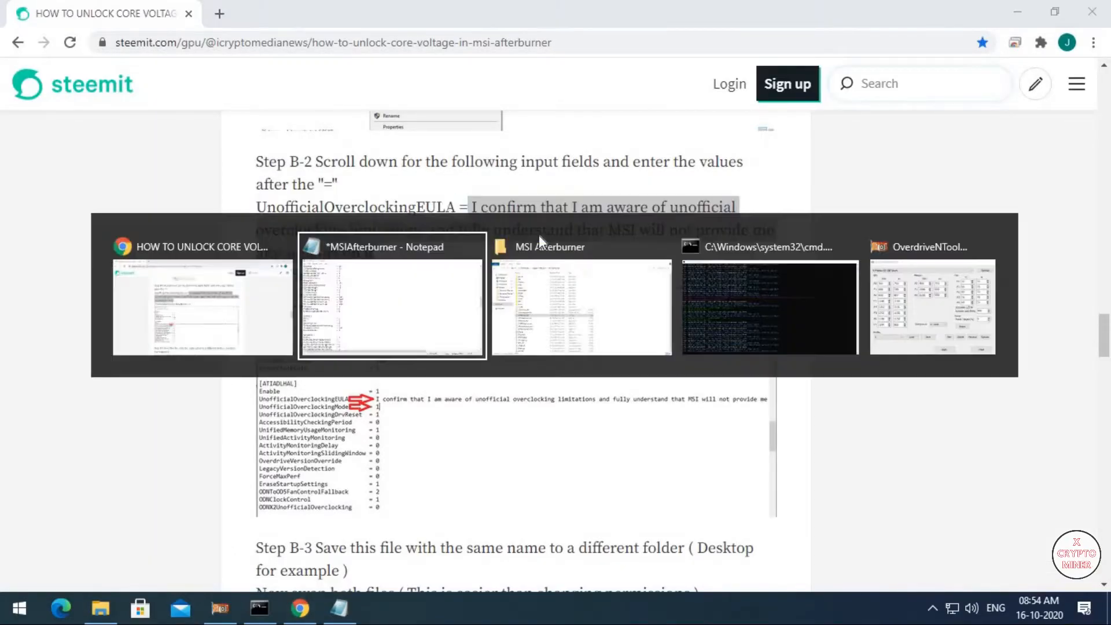
{"action": "right_click", "coordinate": [236, 499]}
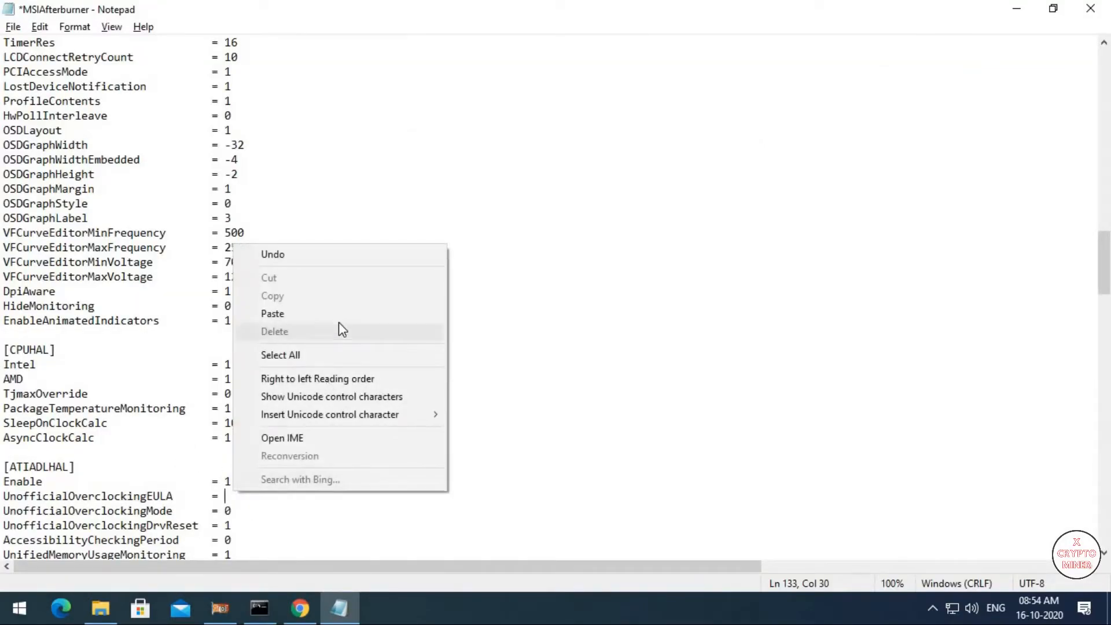
{"action": "left_click", "coordinate": [340, 315]}
{"action": "left_click", "coordinate": [230, 496]}
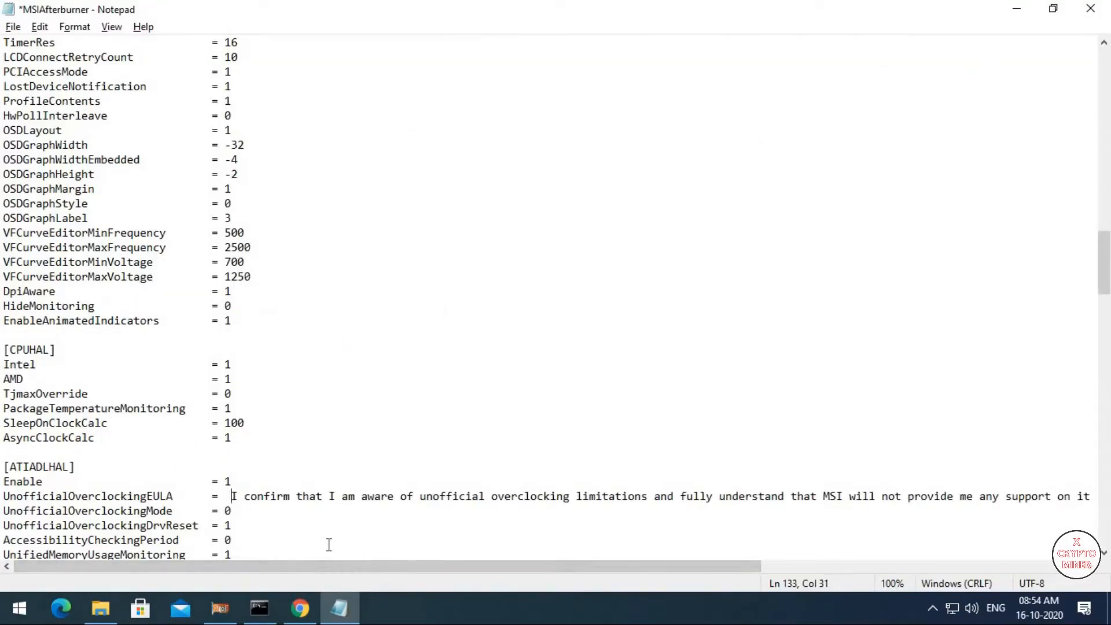
{"action": "key", "text": "BackSpace"}
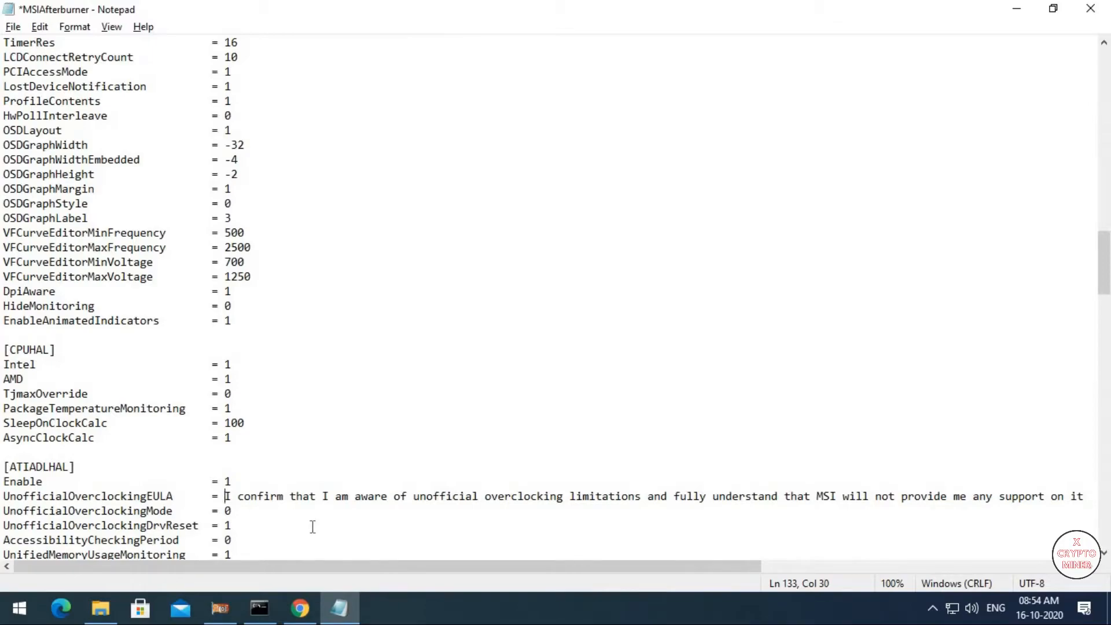
- Check the mode value in the guide, set UnofficialOverclockingMode to 1 in the MSIAfterburner file, then save and close it
{"action": "key", "text": "alt+Tab"}
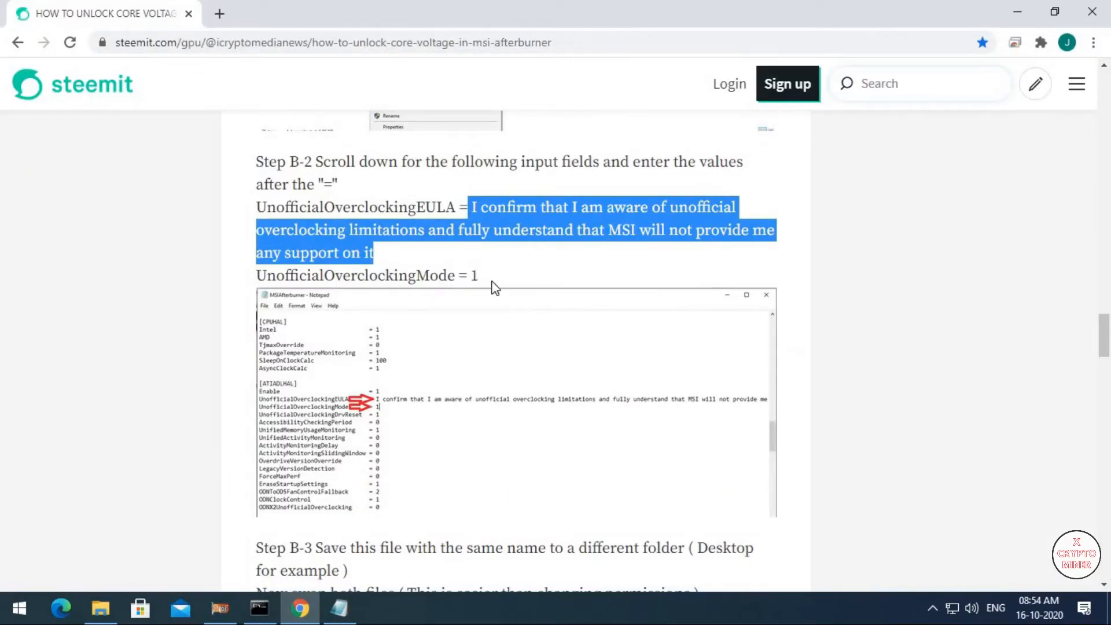
{"action": "key", "text": "alt+Tab"}
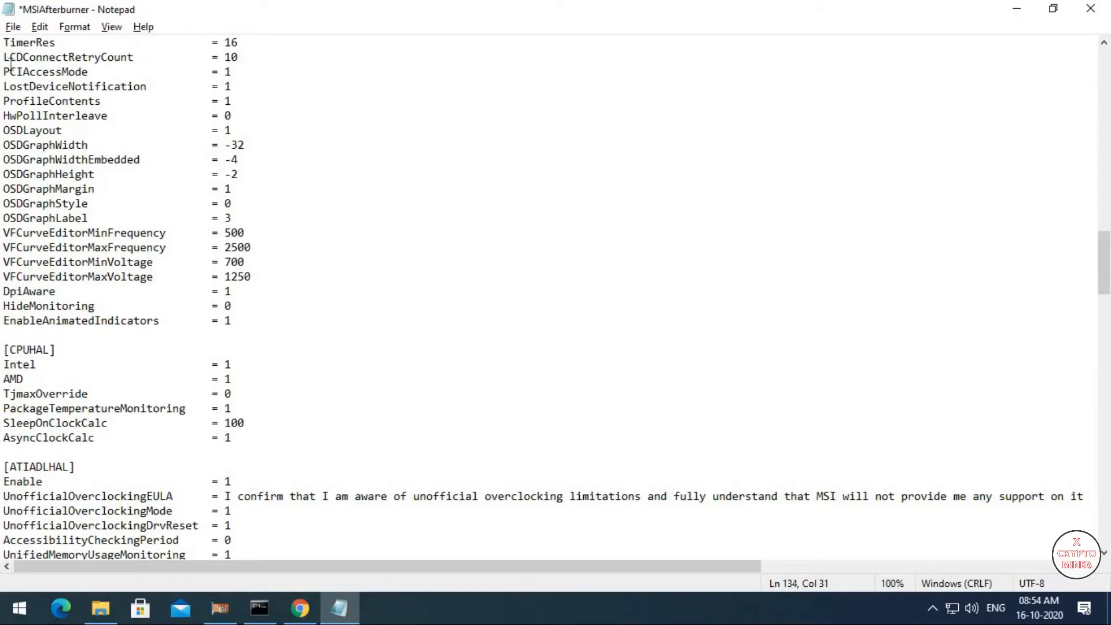
{"action": "left_click", "coordinate": [6, 30]}
{"action": "left_click", "coordinate": [35, 99]}
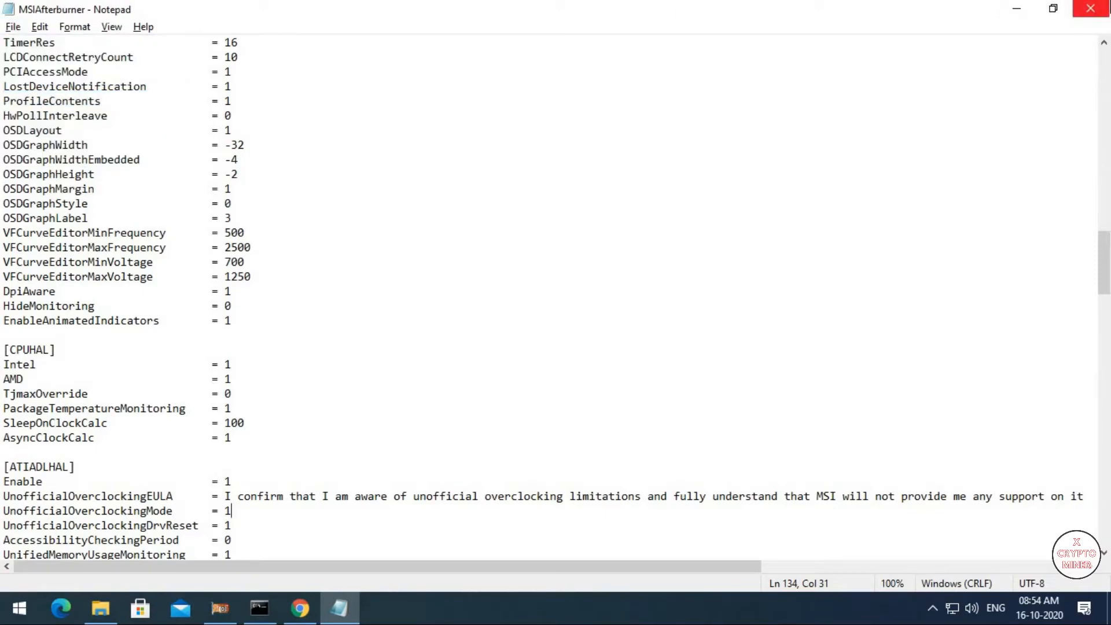
{"action": "left_click", "coordinate": [1090, 8]}
- Go to Step C-1 in the guide and open the Profiles folder inside MSI Afterburner in File Explorer
{"action": "scroll", "coordinate": [669, 399], "scroll_direction": "down", "scroll_amount": 6}
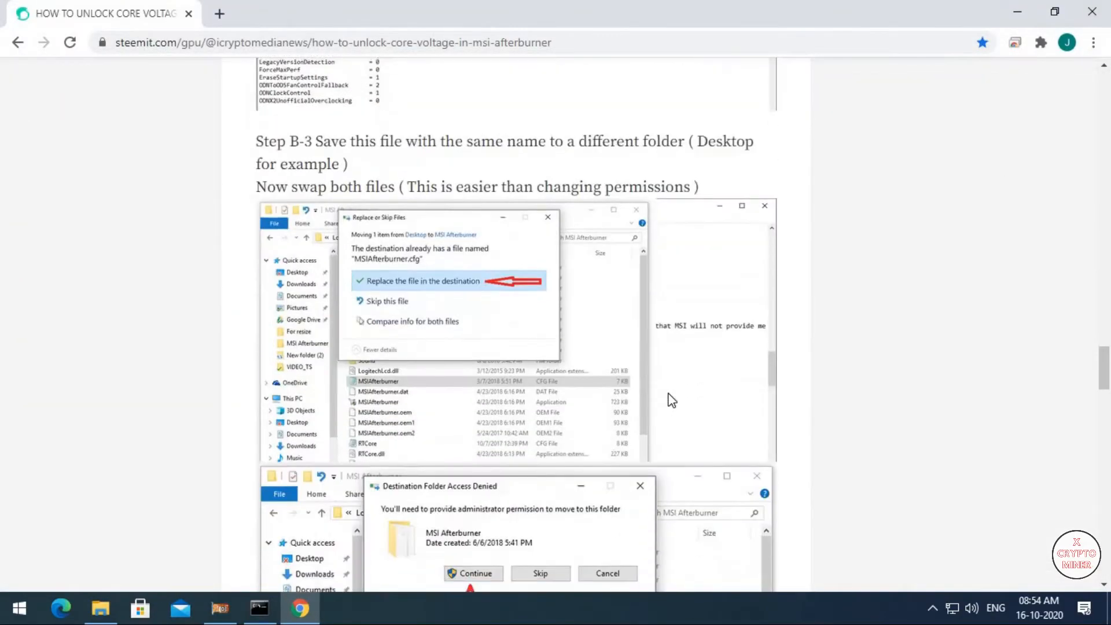
{"action": "scroll", "coordinate": [672, 400], "scroll_direction": "down", "scroll_amount": 15}
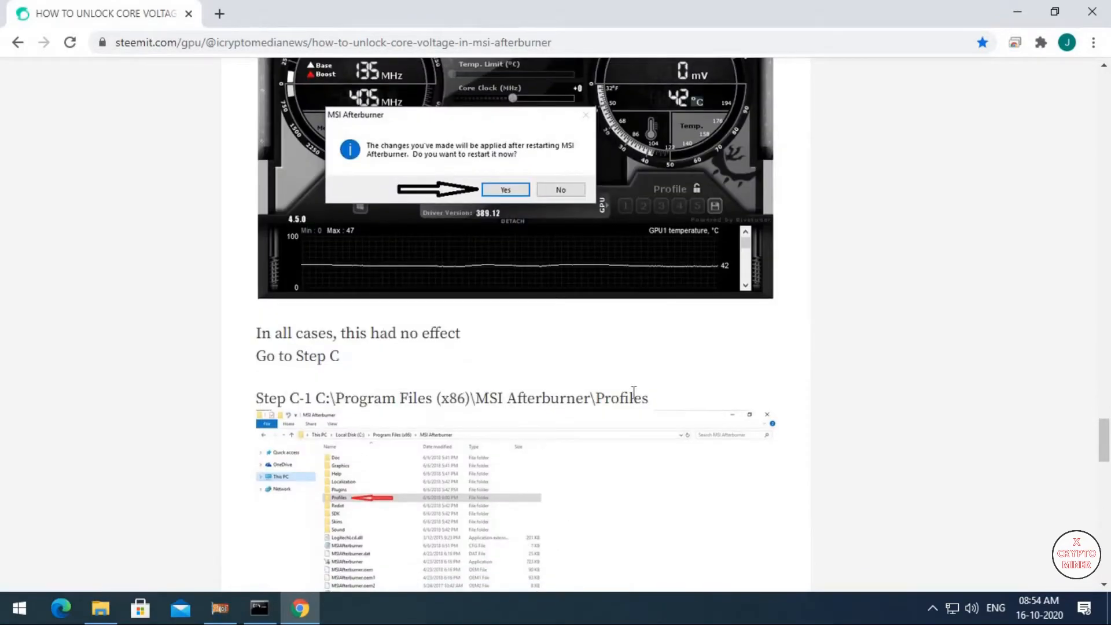
{"action": "scroll", "coordinate": [635, 393], "scroll_direction": "down", "scroll_amount": 4}
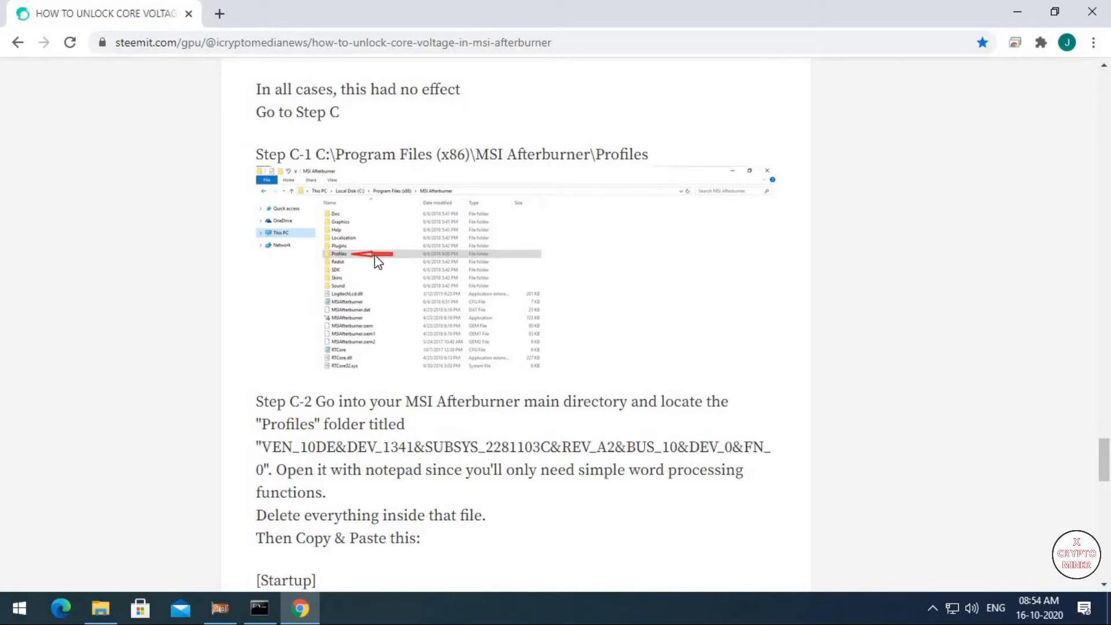
{"action": "key", "text": "alt+Tab"}
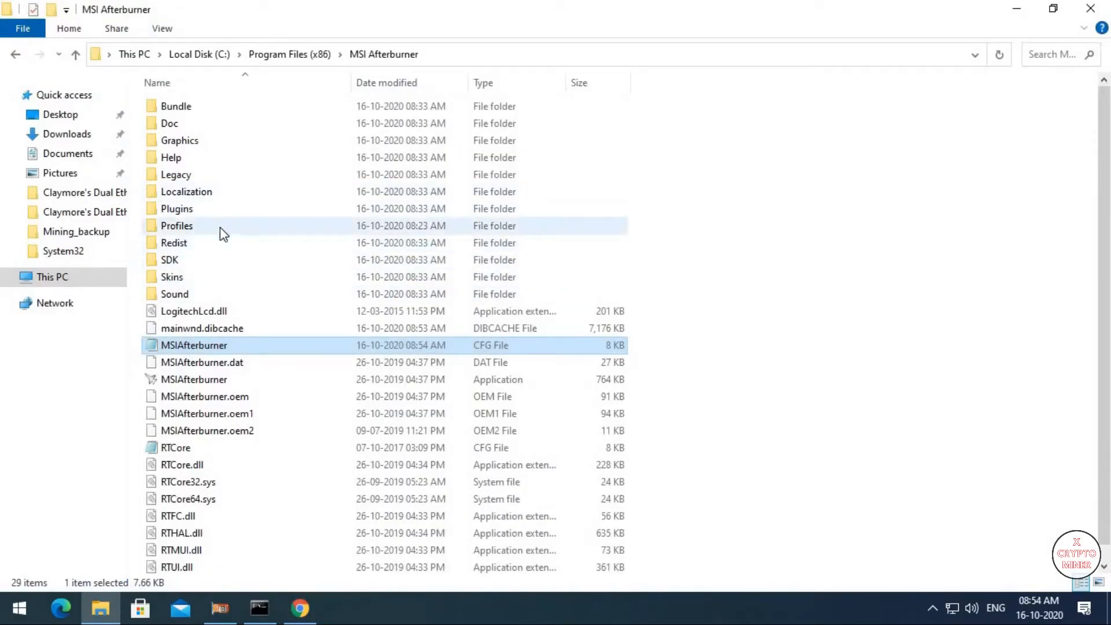
{"action": "double_click", "coordinate": [220, 226]}
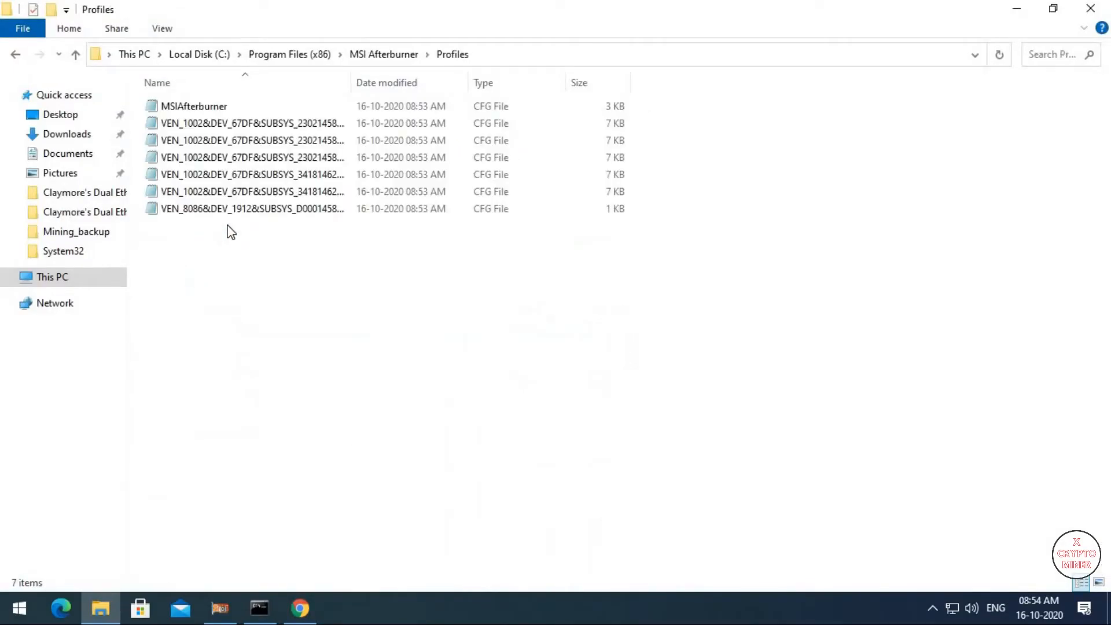
- Copy the configuration block from [Startup] through VDDC_Generic_Detection=1 in Step C-2 of the guide in Chrome
{"action": "key", "text": "alt+Tab"}
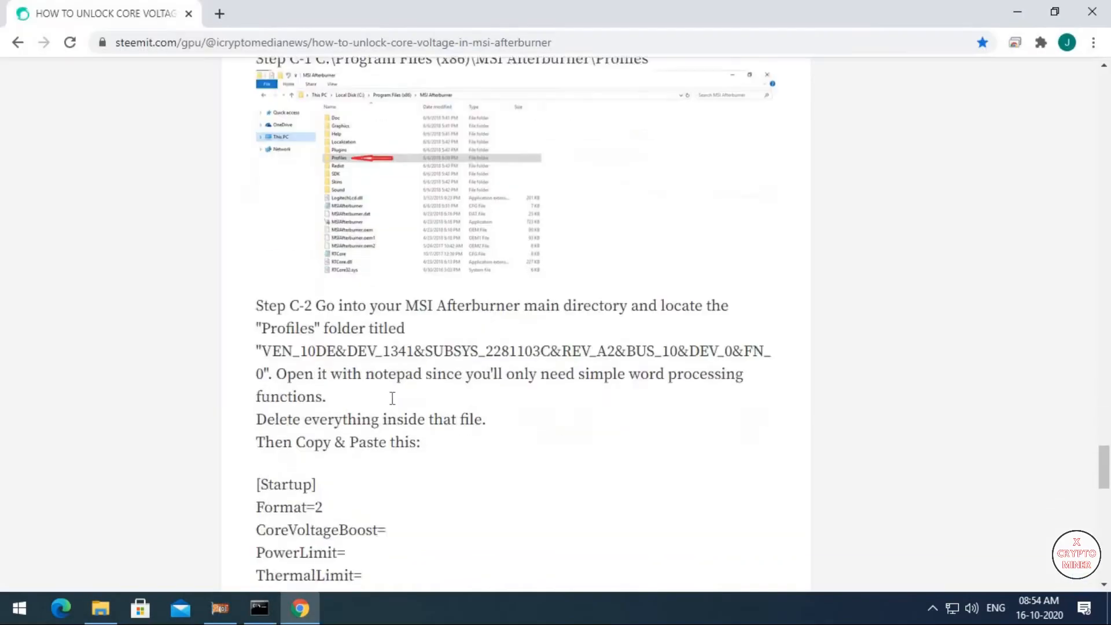
{"action": "scroll", "coordinate": [393, 399], "scroll_direction": "down", "scroll_amount": 4}
{"action": "left_click_drag", "start_coordinate": [452, 461], "coordinate": [255, 253]}
{"action": "right_click", "coordinate": [287, 275]}
{"action": "left_click", "coordinate": [329, 286]}
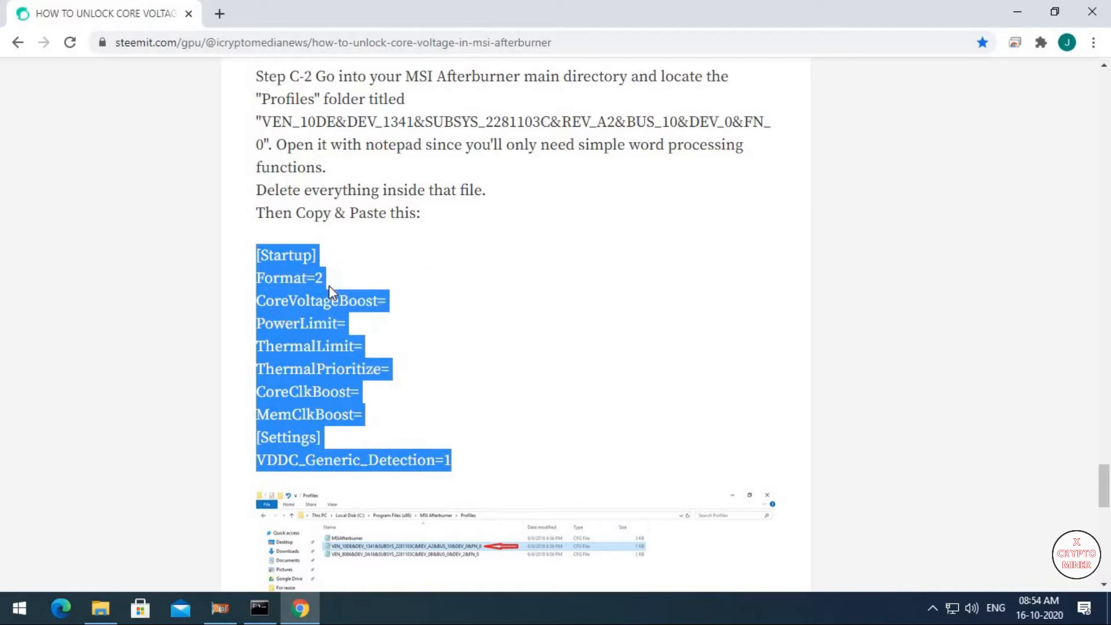
- Replace everything in the VEN_1002 SUBSYS_23021458 BUS_1 profile with the copied block in Notepad, then save and close the file
{"action": "key", "text": "alt+Tab"}
{"action": "double_click", "coordinate": [227, 123]}
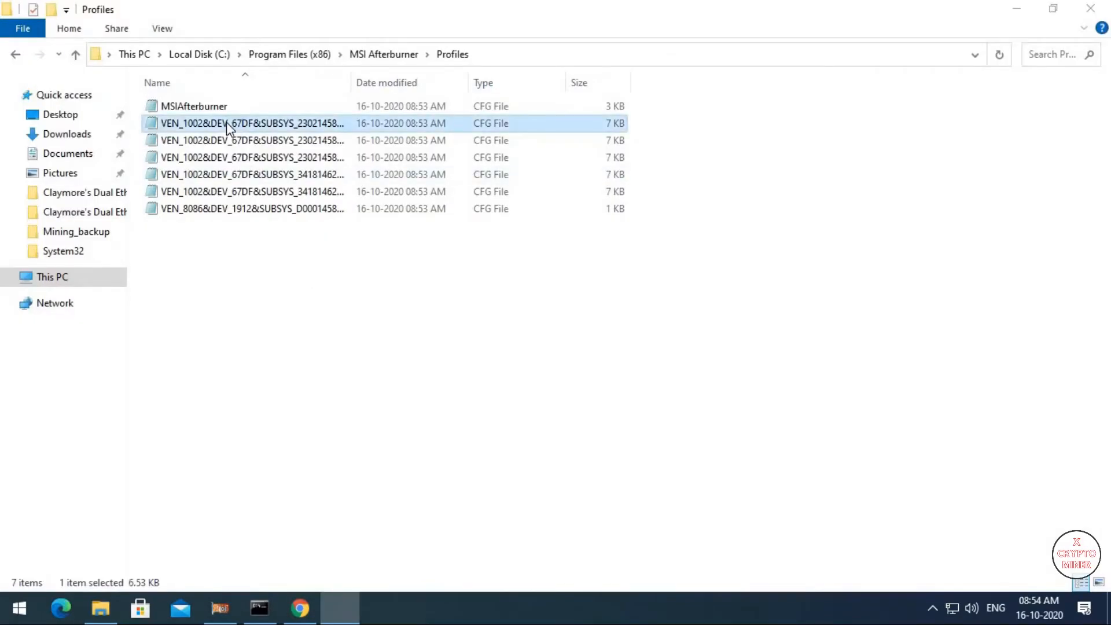
{"action": "key", "text": "ctrl+a"}
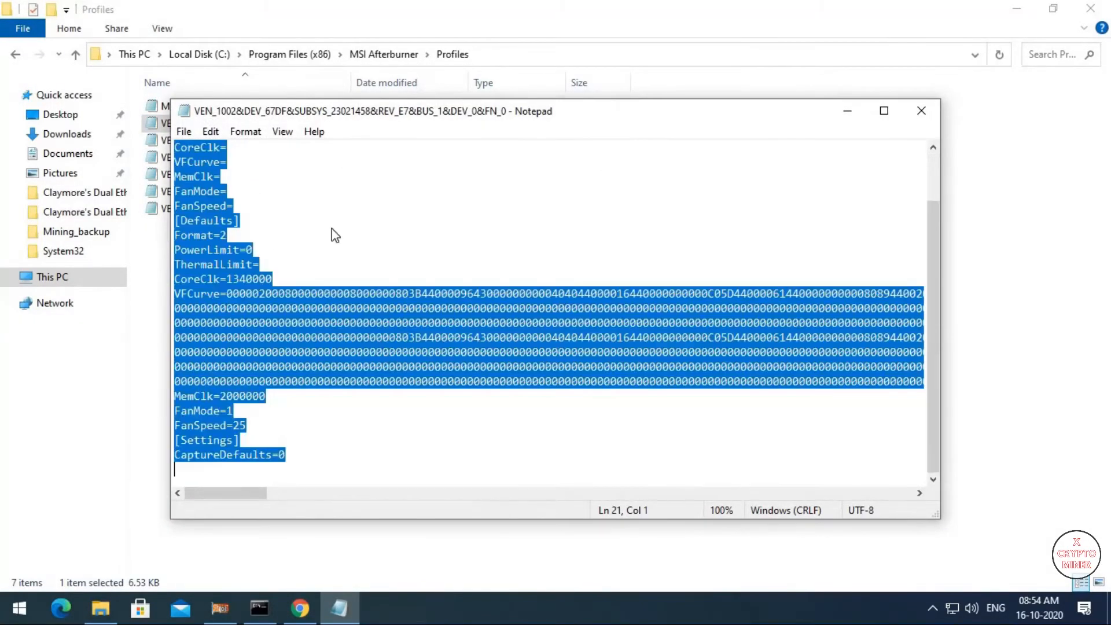
{"action": "right_click", "coordinate": [333, 229]}
{"action": "left_click", "coordinate": [372, 296]}
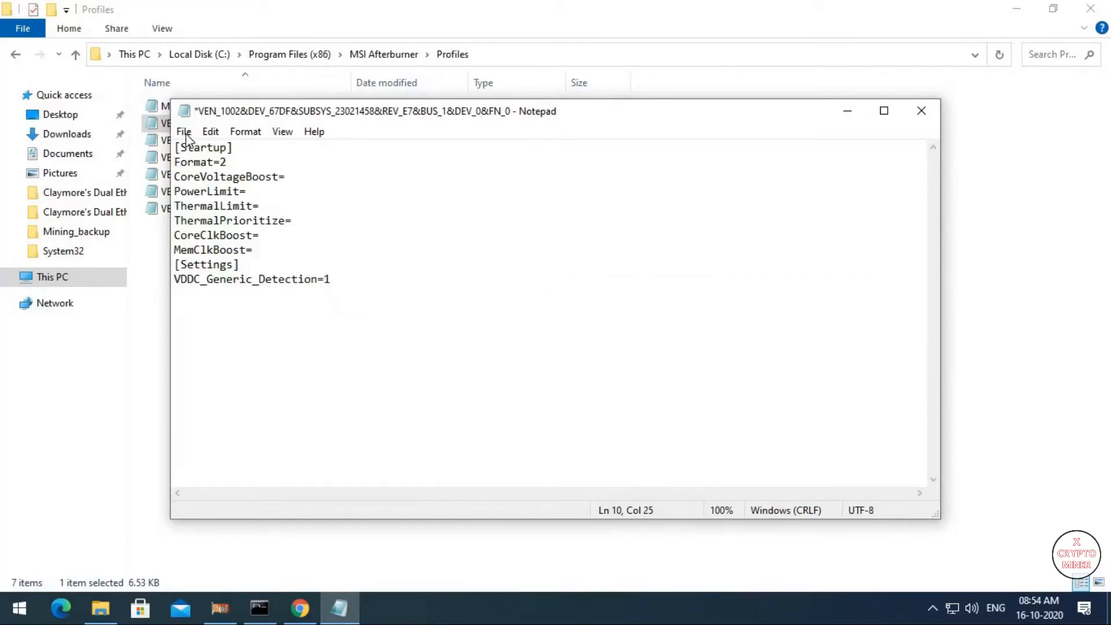
{"action": "left_click", "coordinate": [183, 131]}
{"action": "left_click", "coordinate": [205, 204]}
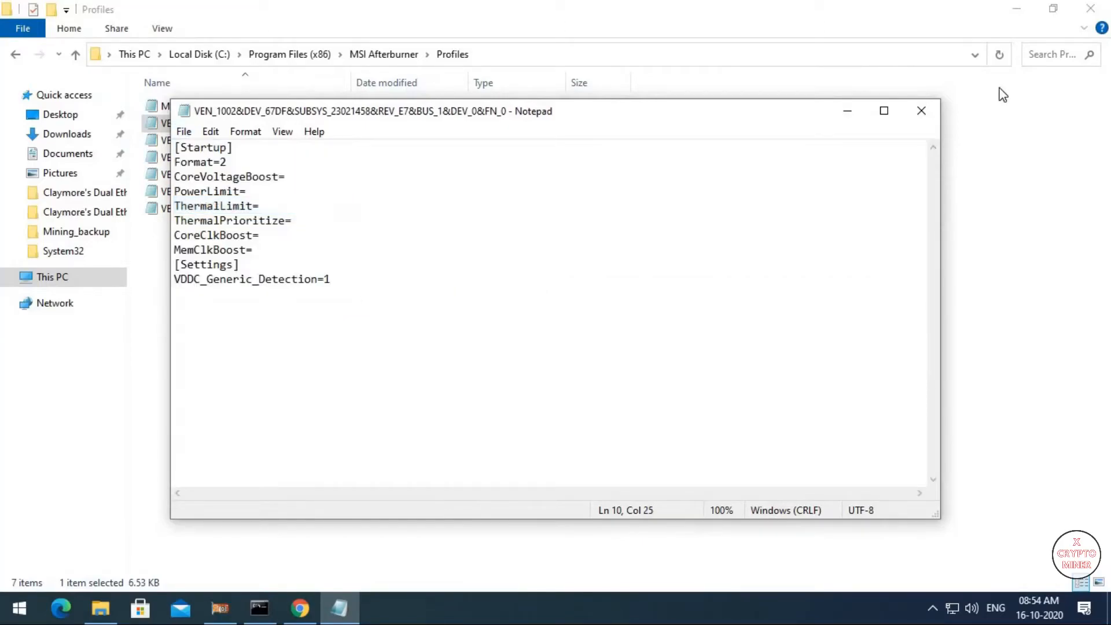
{"action": "left_click", "coordinate": [921, 111]}
- Overwrite the contents of the SUBSYS_23021458 BUS_3 profile with the copied block, then save and close it
{"action": "double_click", "coordinate": [268, 140]}
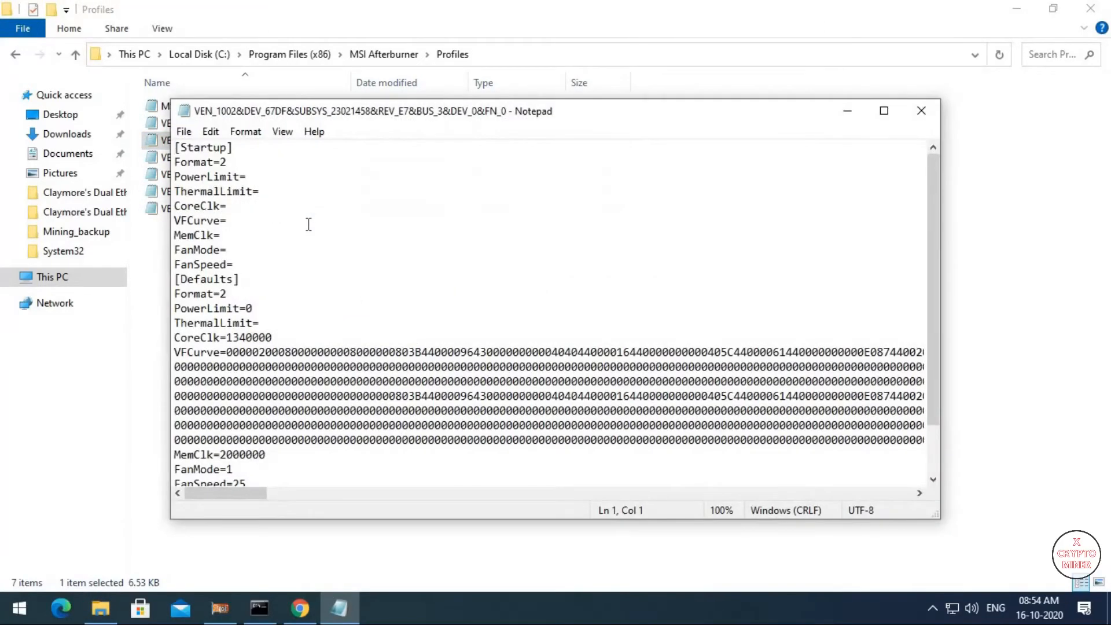
{"action": "key", "text": "ctrl+a"}
{"action": "right_click", "coordinate": [303, 221]}
{"action": "left_click", "coordinate": [372, 296]}
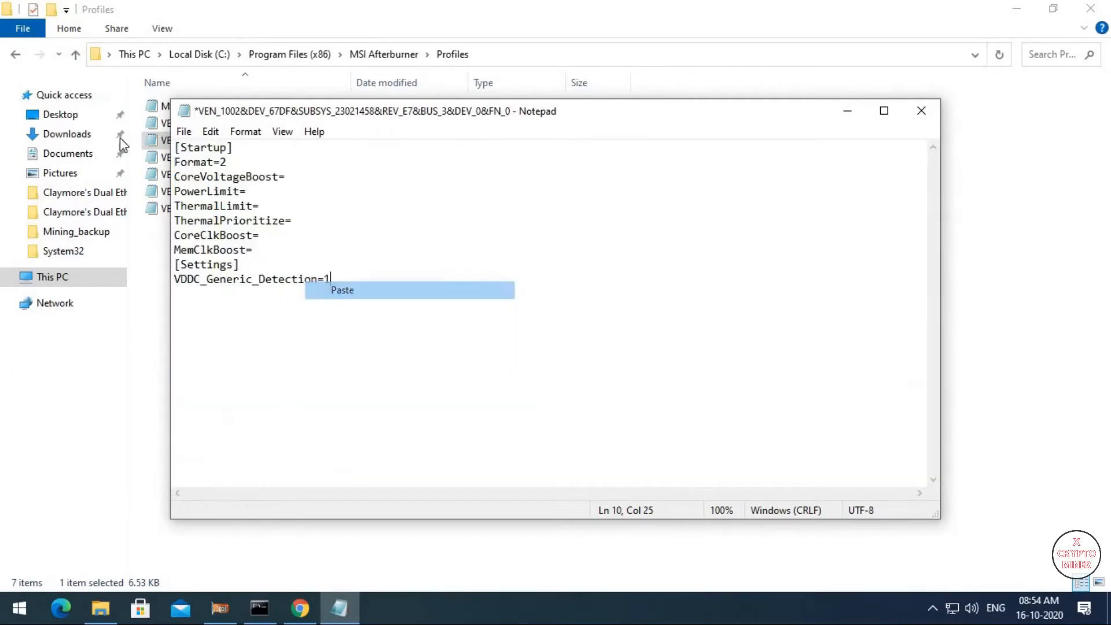
{"action": "left_click", "coordinate": [183, 131]}
{"action": "left_click", "coordinate": [207, 203]}
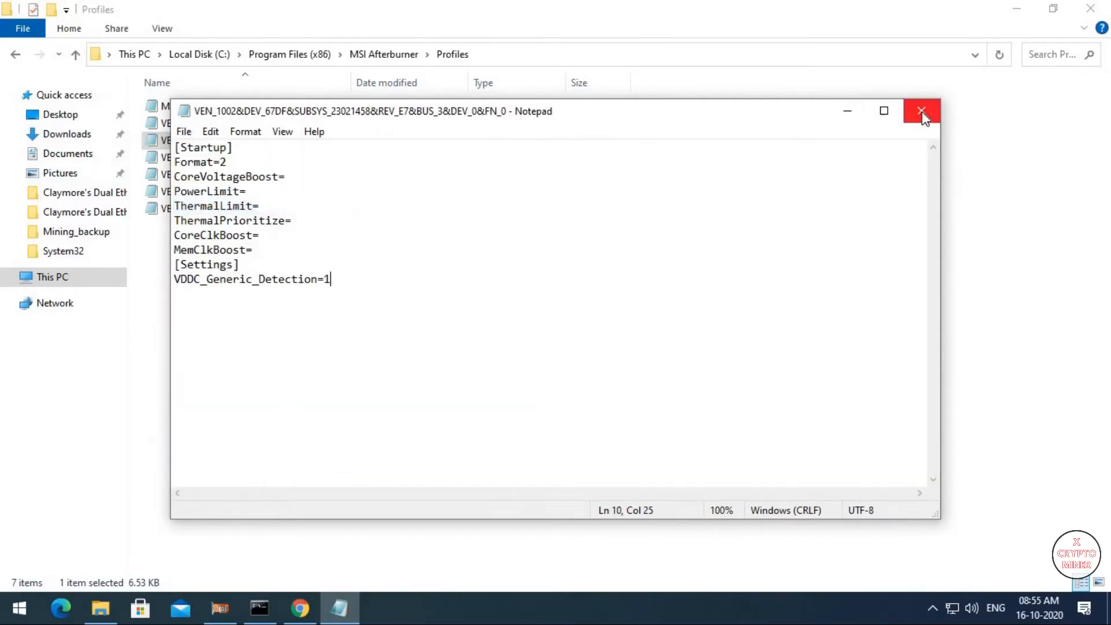
{"action": "left_click", "coordinate": [921, 111]}
- Overwrite the contents of the SUBSYS_23021458 BUS_10 profile with the copied block, then save and close it
{"action": "double_click", "coordinate": [324, 158]}
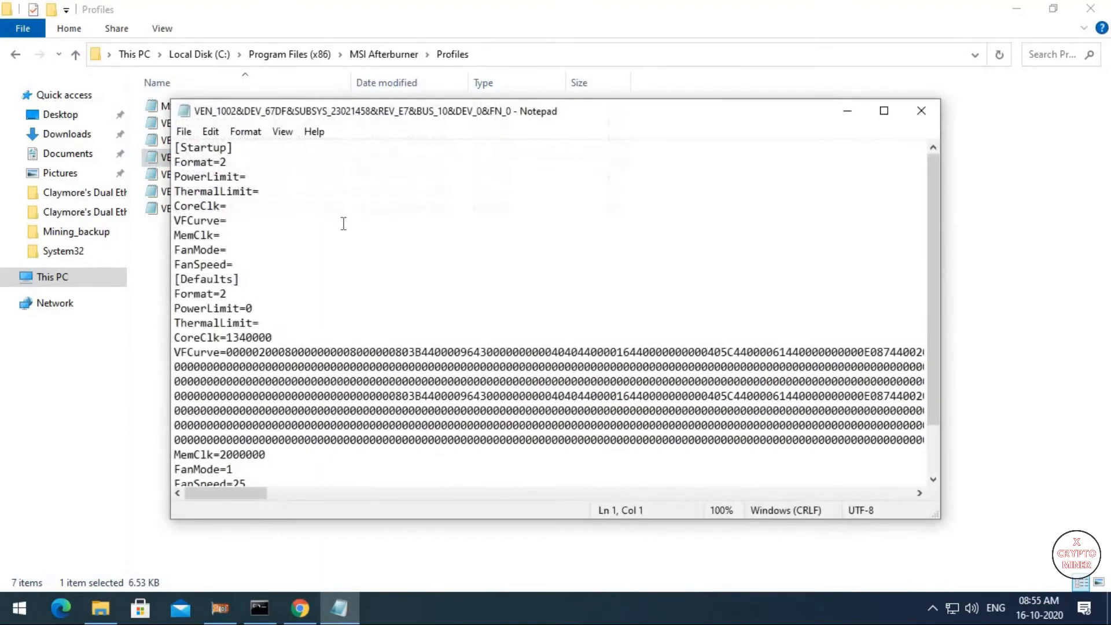
{"action": "key", "text": "ctrl+a"}
{"action": "right_click", "coordinate": [342, 223]}
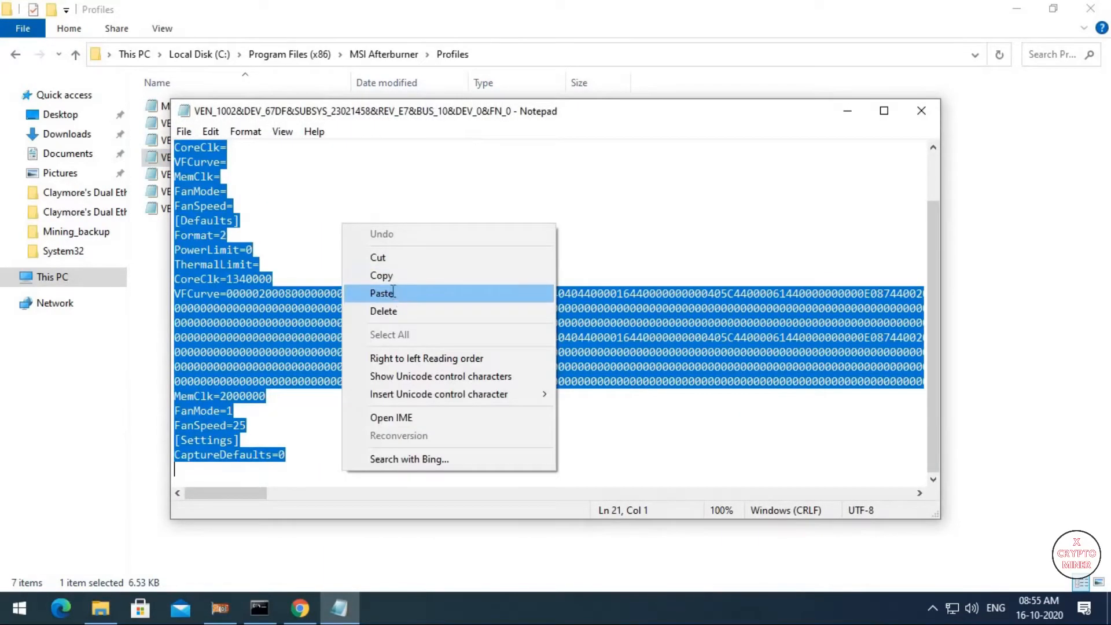
{"action": "left_click", "coordinate": [385, 291]}
{"action": "left_click", "coordinate": [184, 132]}
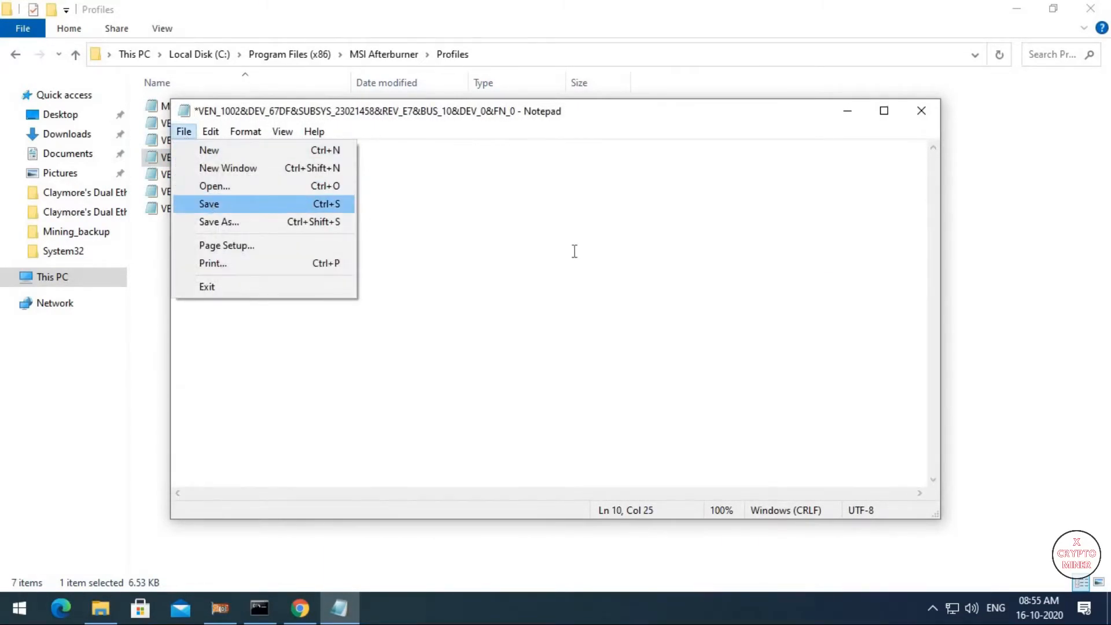
{"action": "key", "text": "Return"}
{"action": "left_click", "coordinate": [921, 110]}
- Overwrite the contents of the SUBSYS_34181462 BUS_7 profile with the copied block, then save and close it
{"action": "double_click", "coordinate": [377, 174]}
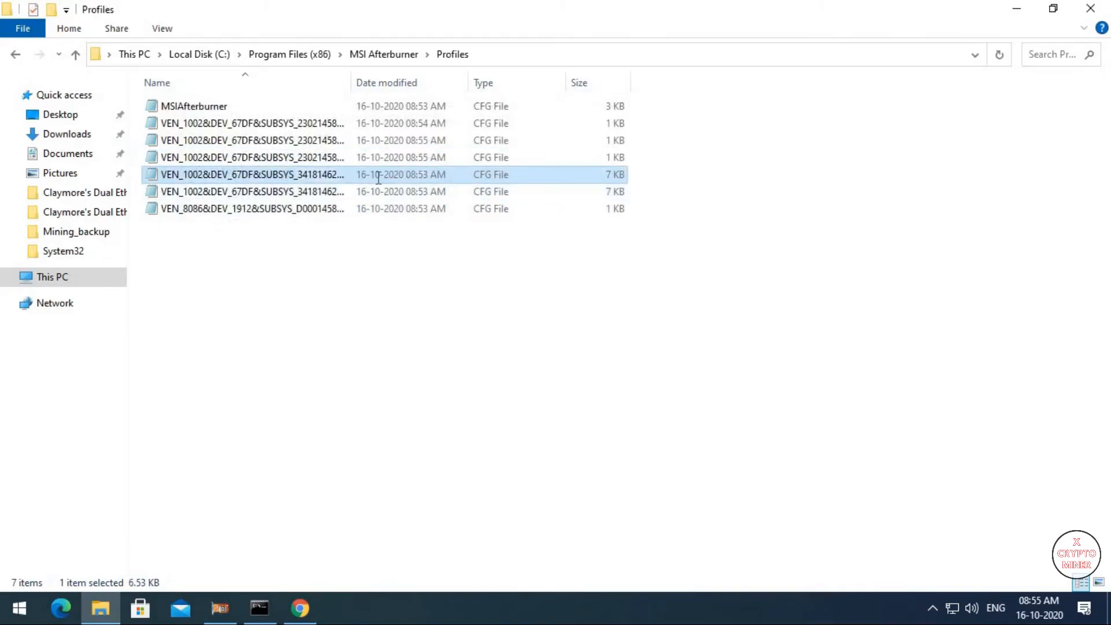
{"action": "key", "text": "ctrl+a"}
{"action": "right_click", "coordinate": [392, 174]}
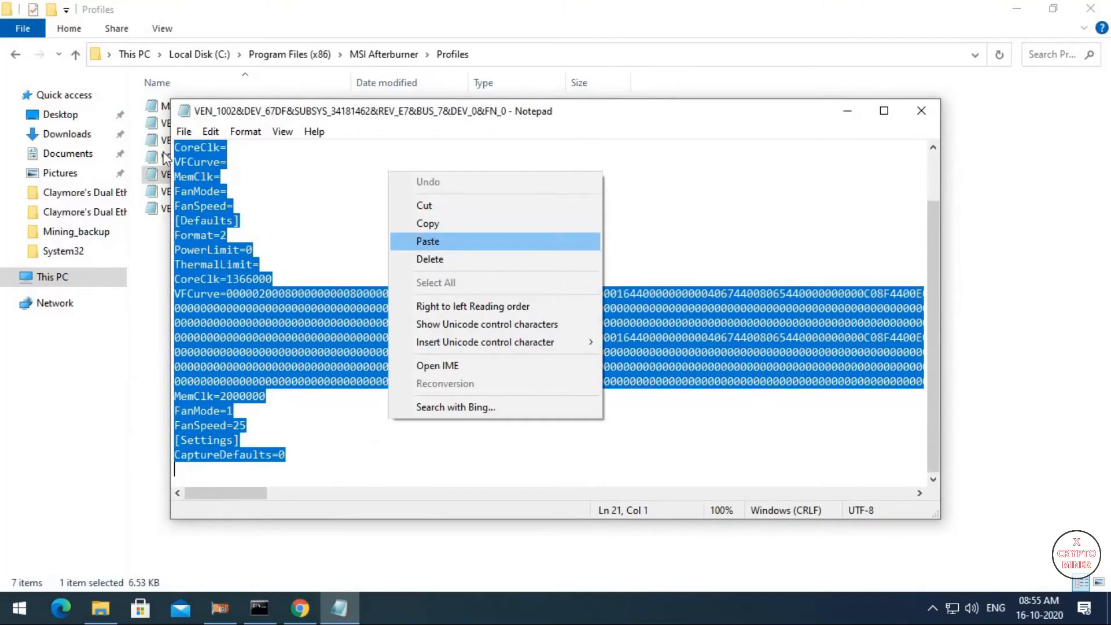
{"action": "left_click", "coordinate": [404, 238]}
{"action": "left_click", "coordinate": [184, 132]}
{"action": "left_click", "coordinate": [222, 206]}
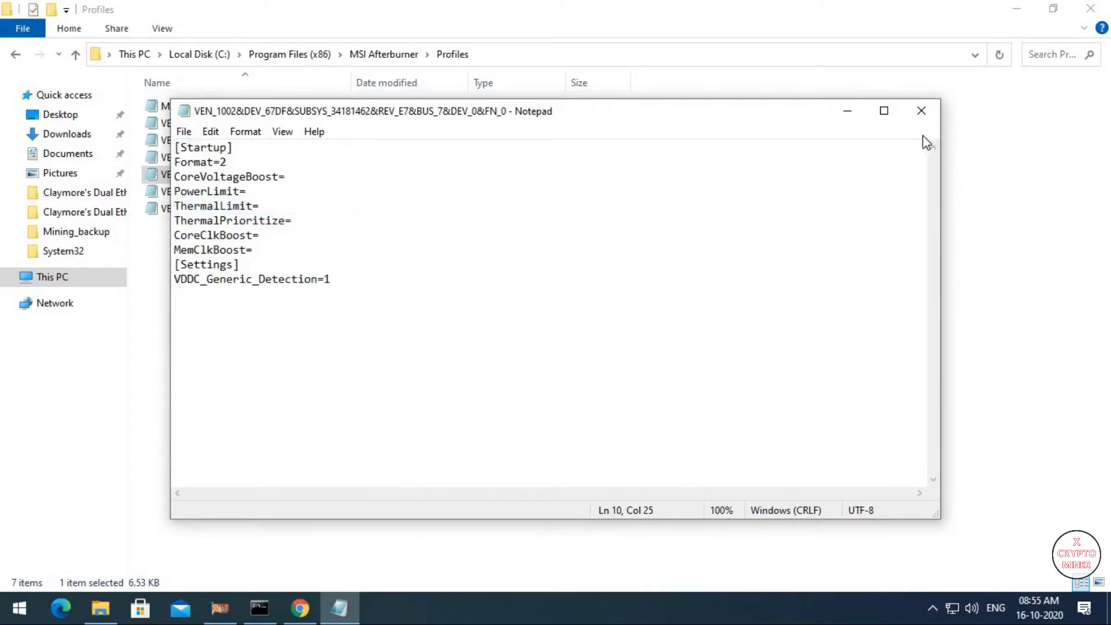
{"action": "left_click", "coordinate": [915, 116]}
- Overwrite the contents of the SUBSYS_34181462 BUS_11 profile with the copied block, then save and close it
{"action": "double_click", "coordinate": [314, 191]}
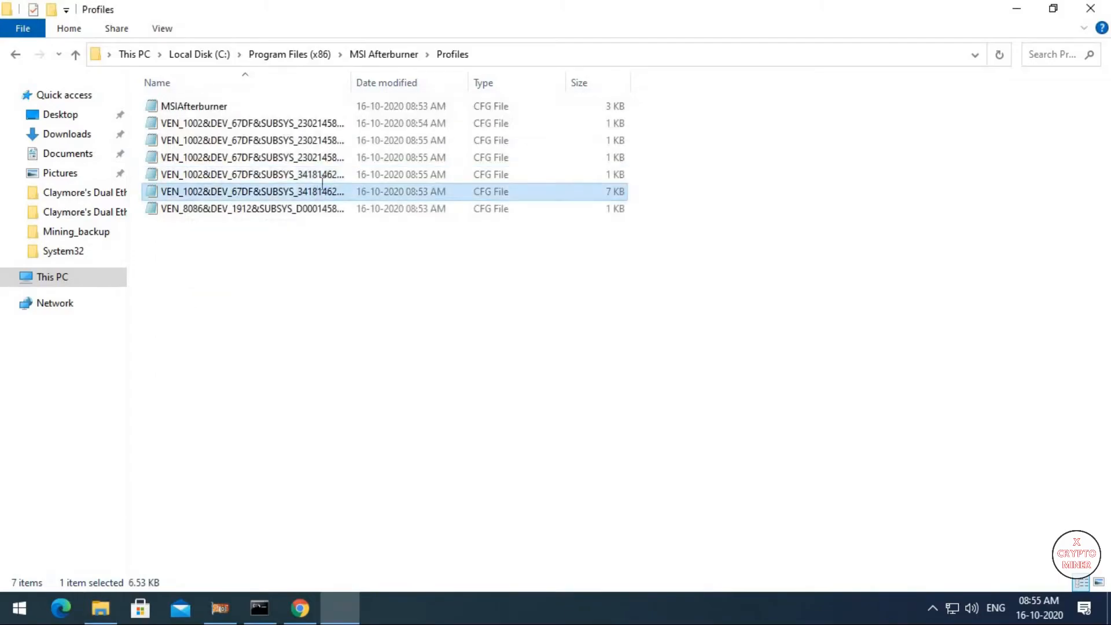
{"action": "key", "text": "ctrl+a"}
{"action": "right_click", "coordinate": [339, 195]}
{"action": "left_click", "coordinate": [369, 266]}
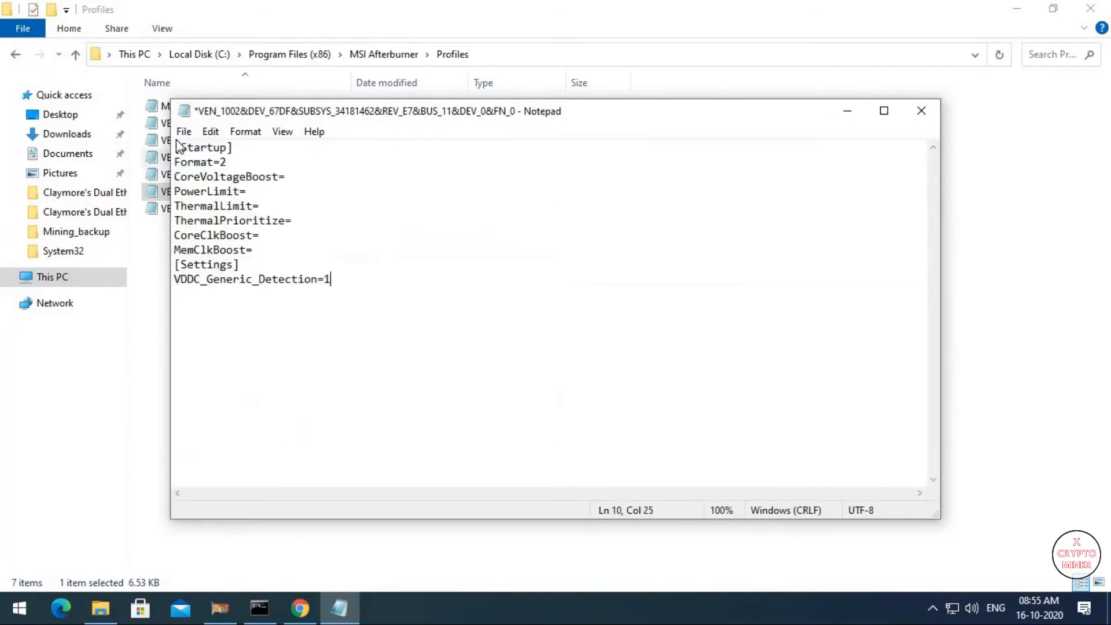
{"action": "left_click", "coordinate": [188, 132]}
{"action": "left_click", "coordinate": [212, 205]}
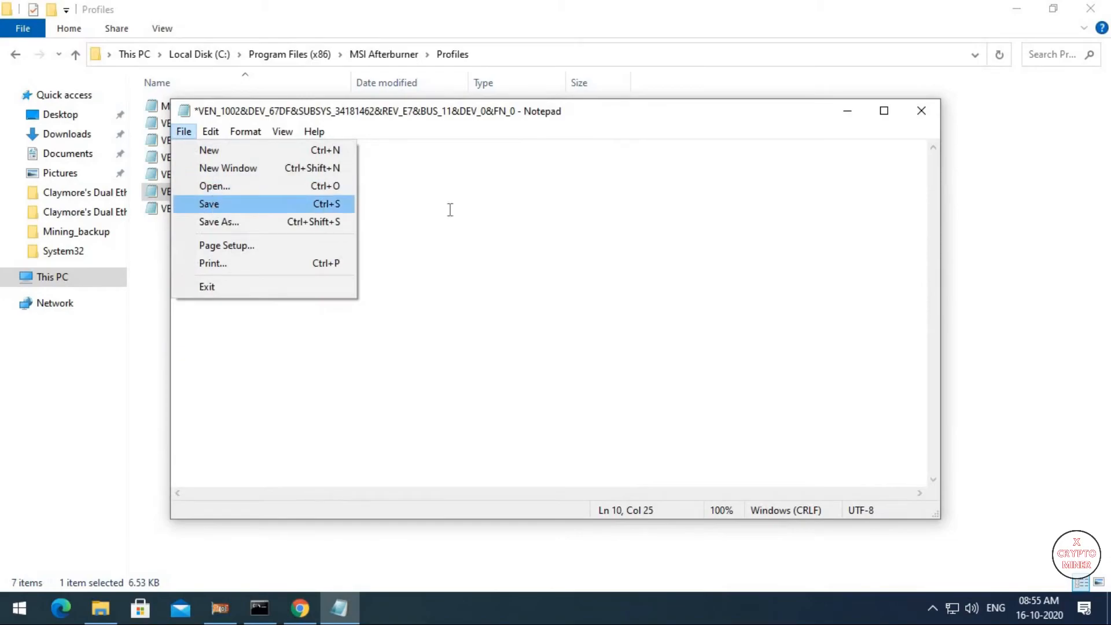
{"action": "left_click", "coordinate": [920, 115]}
- Overwrite the contents of the VEN_8086 SUBSYS_D0001458 BUS_0 profile with the copied block, then save and close it
{"action": "double_click", "coordinate": [306, 209]}
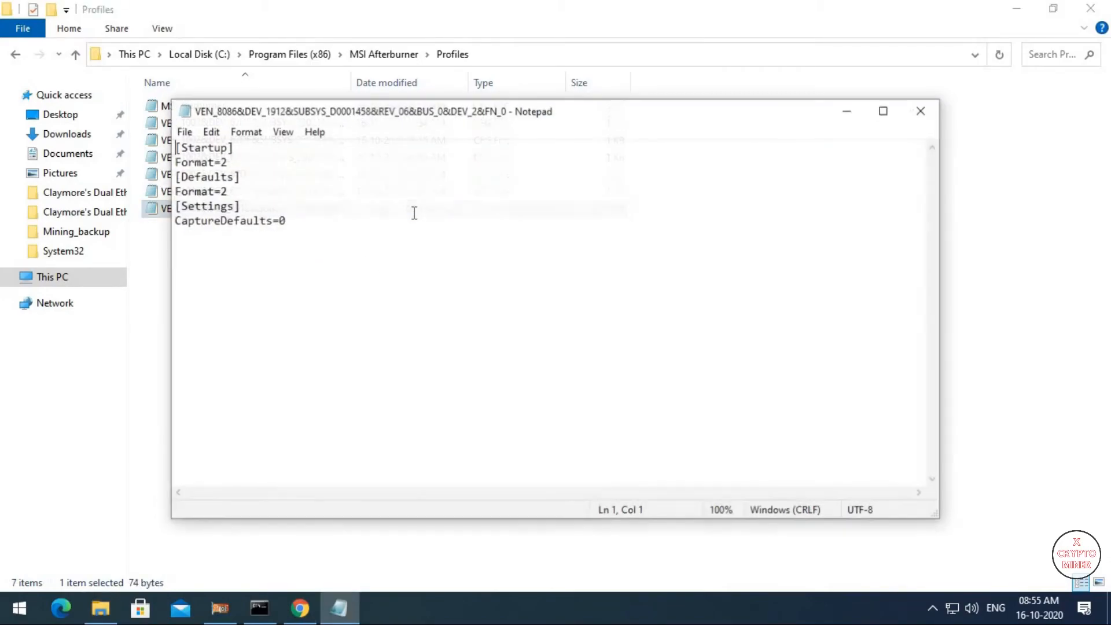
{"action": "key", "text": "ctrl+a"}
{"action": "right_click", "coordinate": [415, 213]}
{"action": "left_click", "coordinate": [482, 286]}
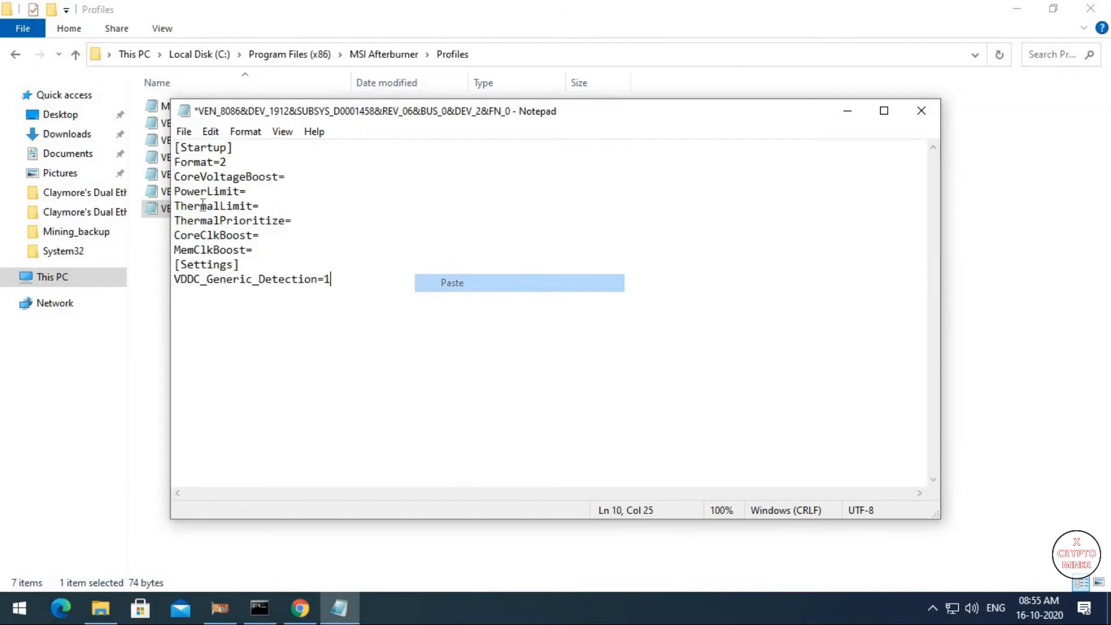
{"action": "left_click", "coordinate": [188, 133]}
{"action": "left_click", "coordinate": [212, 204]}
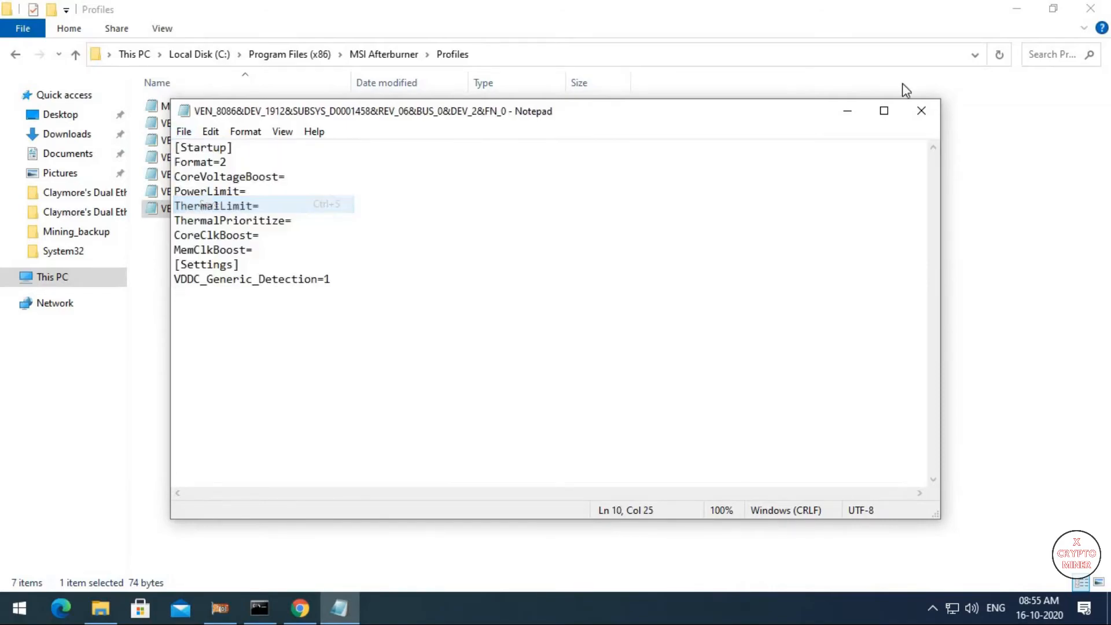
{"action": "left_click", "coordinate": [924, 113]}
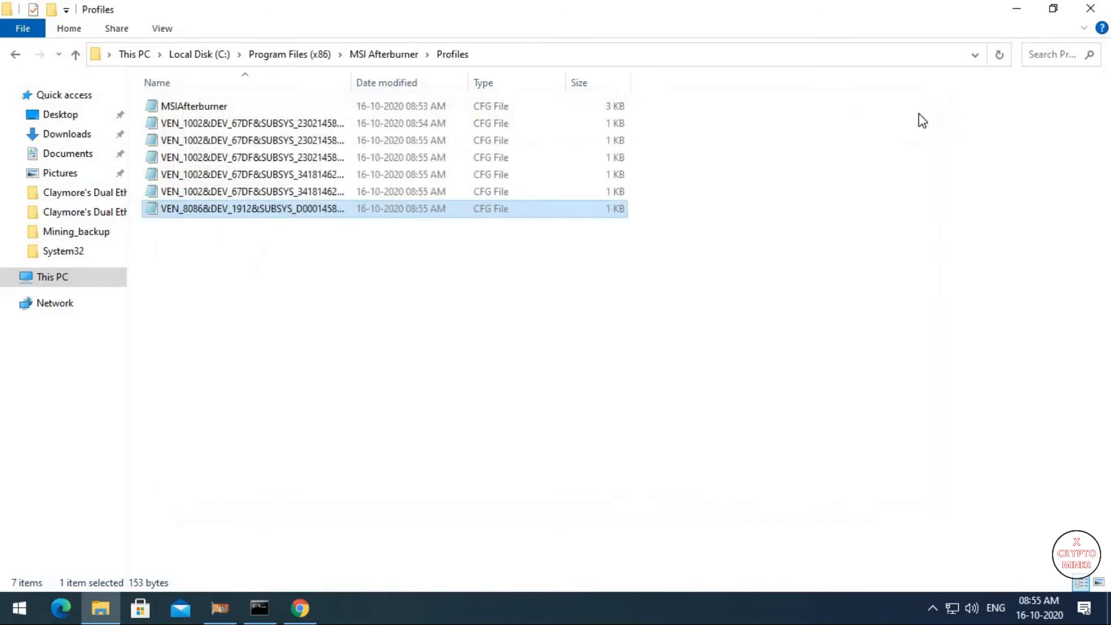
- Close the Profiles folder and the web guide, and launch MSI Afterburner from the desktop
{"action": "left_click", "coordinate": [1096, 10]}
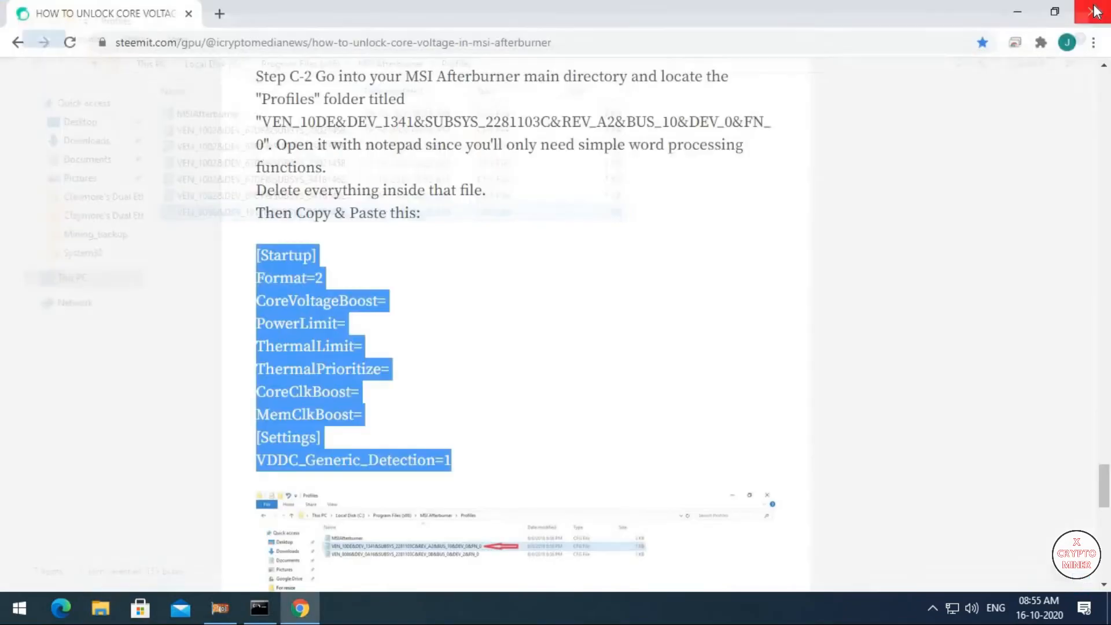
{"action": "left_click", "coordinate": [1096, 11]}
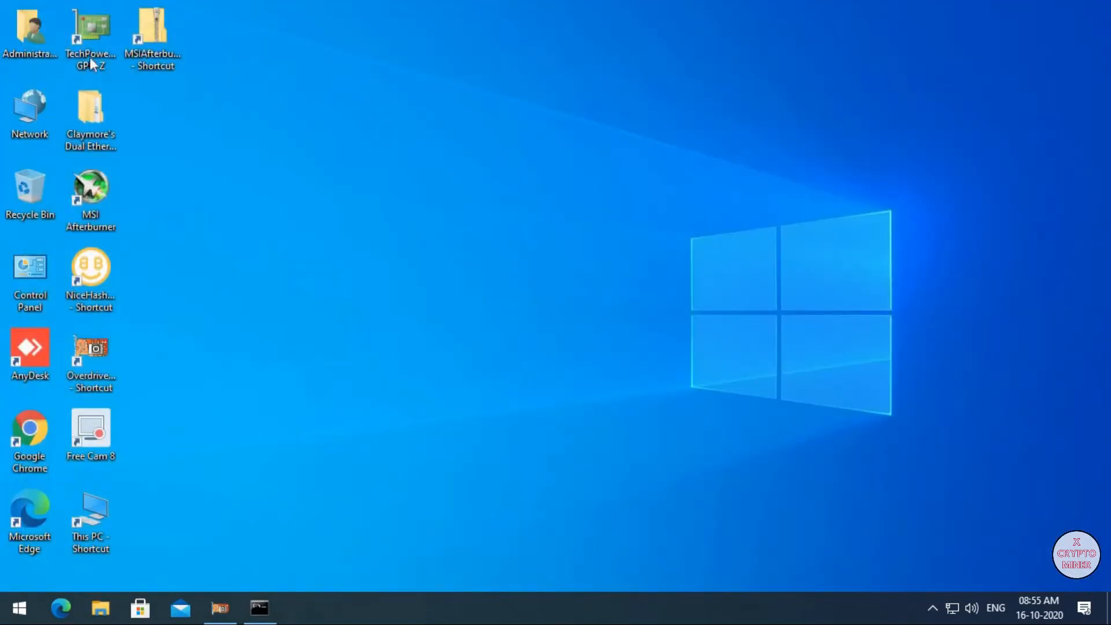
{"action": "double_click", "coordinate": [93, 188]}
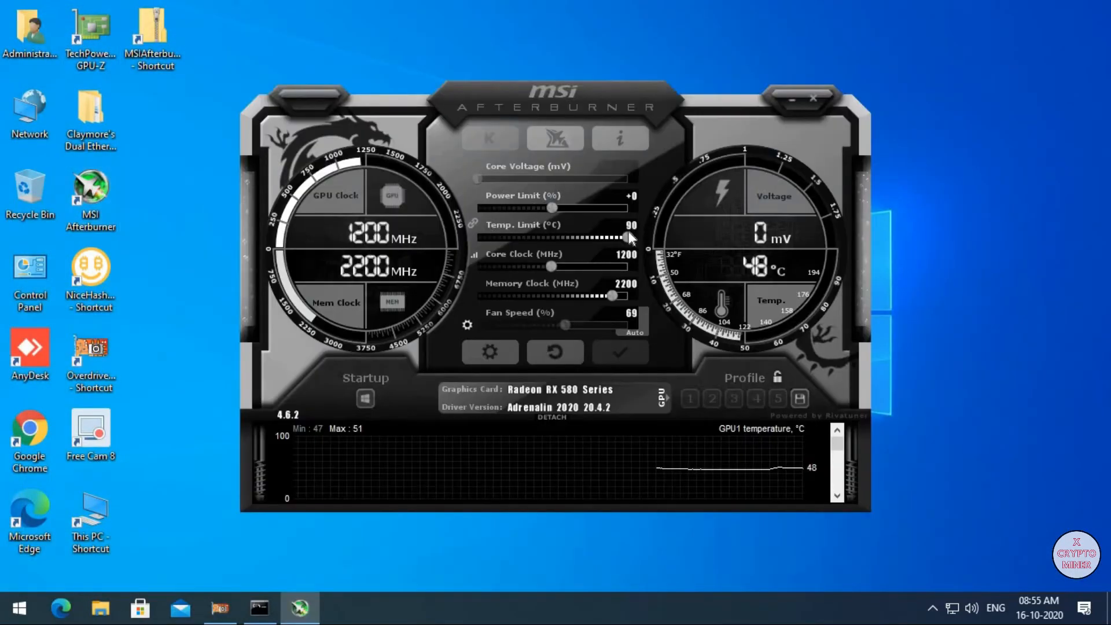
- Minimize the MSI Afterburner window and refresh the desktop
{"action": "left_click", "coordinate": [791, 99]}
{"action": "right_click", "coordinate": [725, 92]}
{"action": "left_click", "coordinate": [771, 164]}
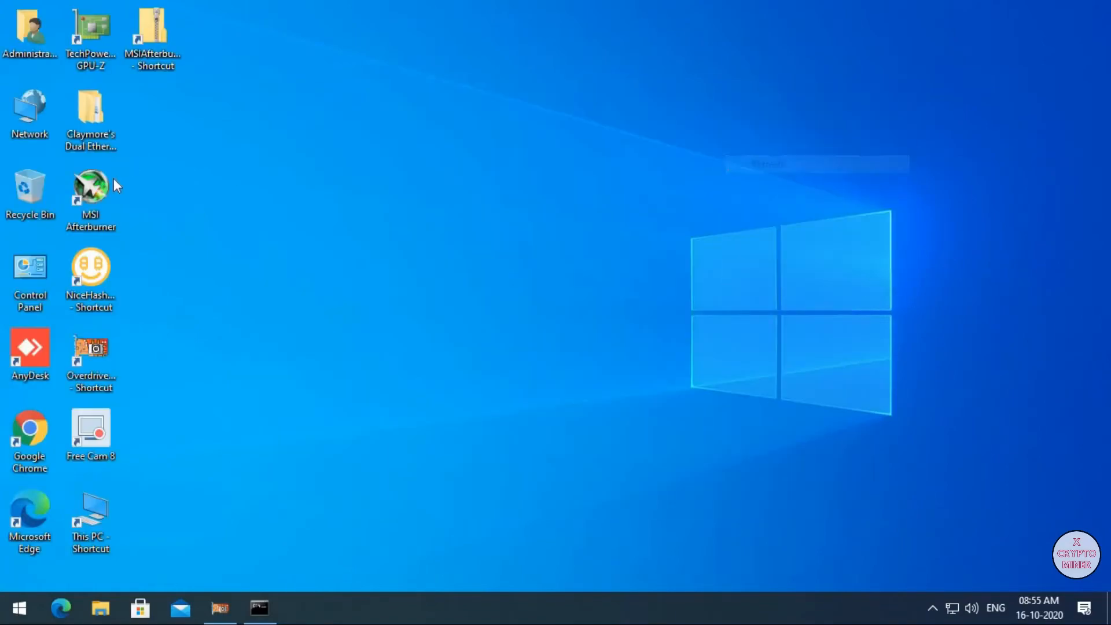